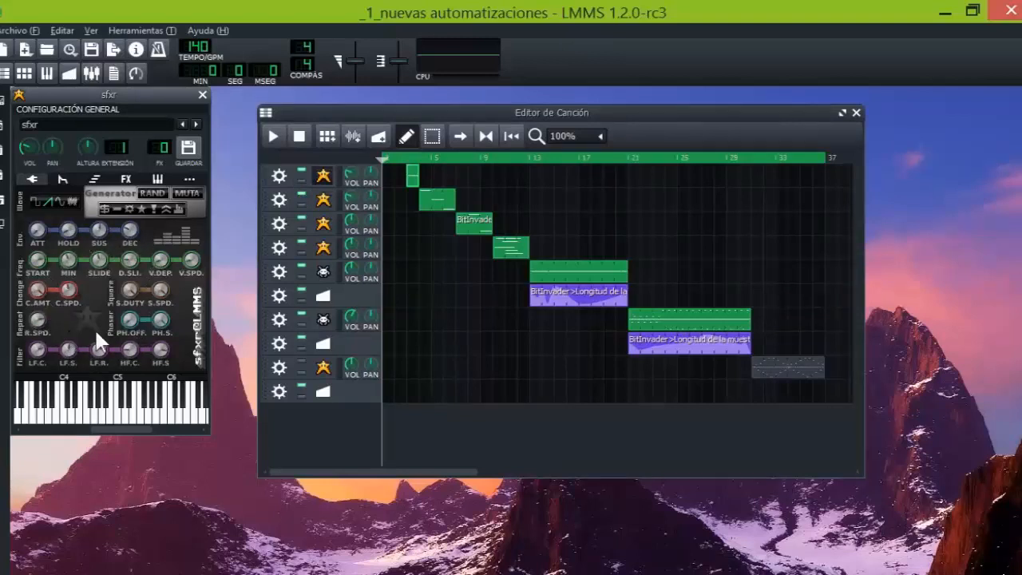
- Bring up the sfxr settings of the first four instrument tracks one after another to compare their sounds
{"action": "left_click", "coordinate": [323, 204]}
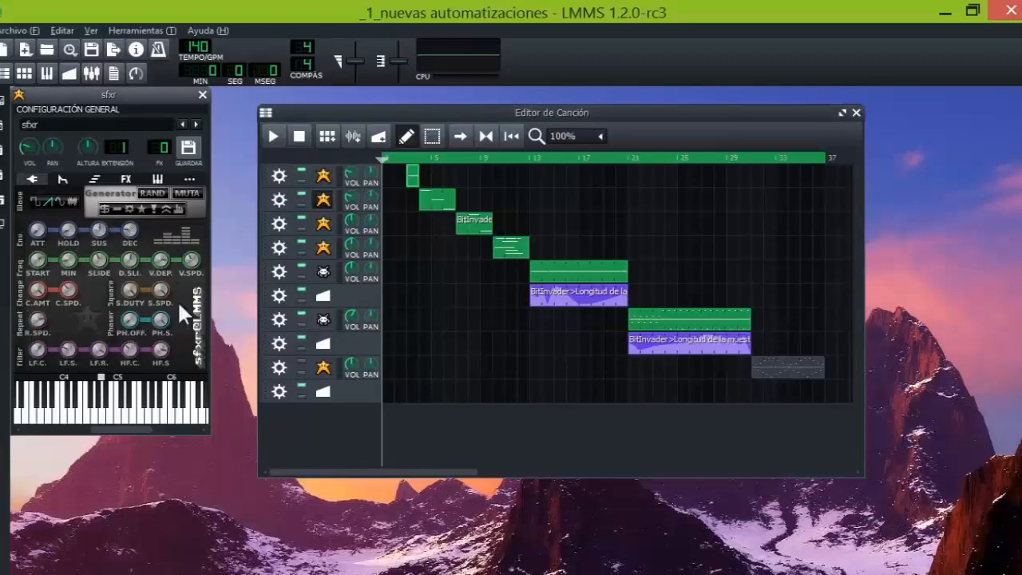
{"action": "left_click", "coordinate": [324, 228]}
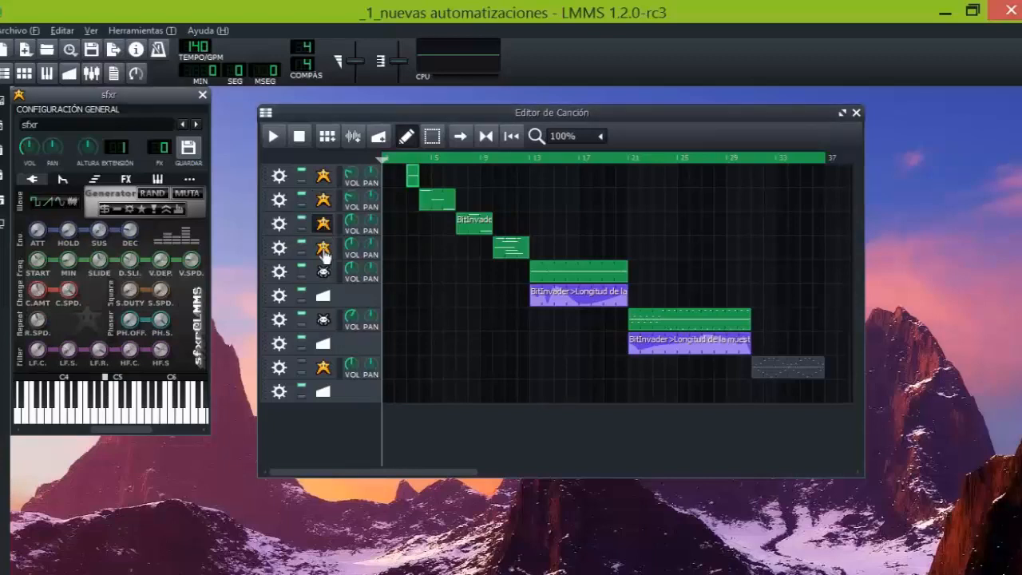
{"action": "left_click", "coordinate": [321, 248]}
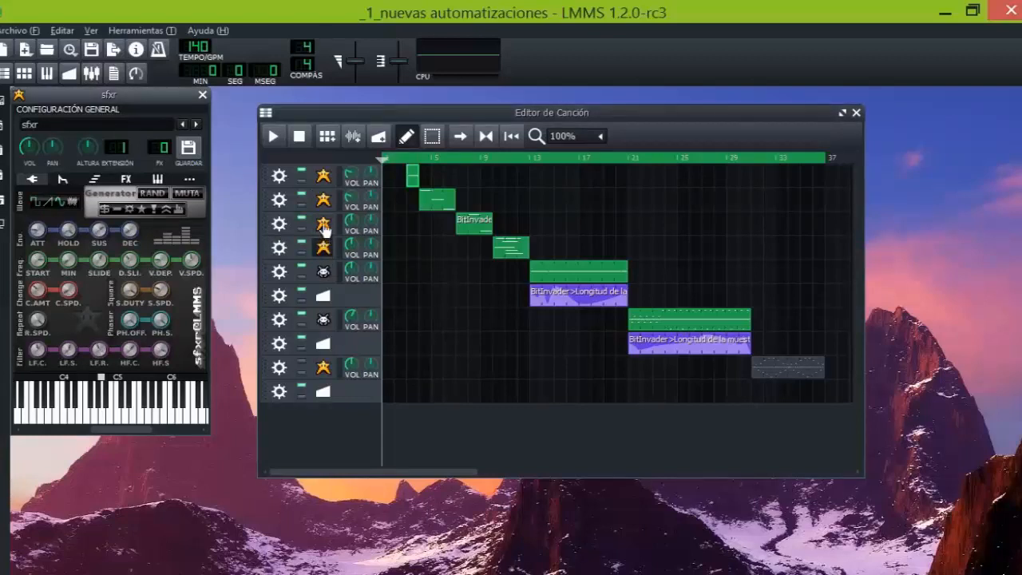
{"action": "left_click", "coordinate": [324, 228]}
{"action": "left_click", "coordinate": [322, 205]}
{"action": "left_click", "coordinate": [323, 178]}
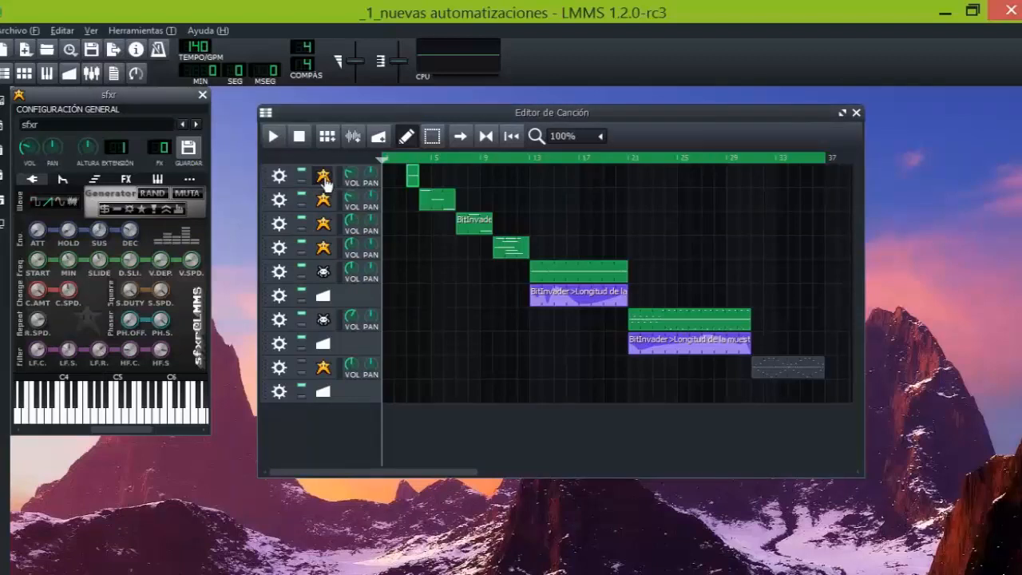
{"action": "left_click", "coordinate": [323, 251]}
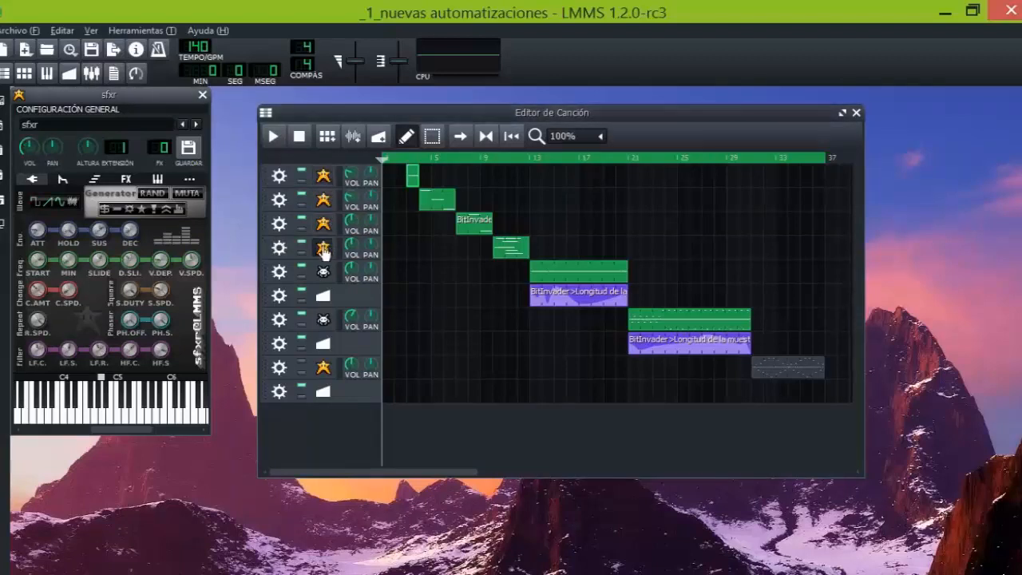
{"action": "left_click", "coordinate": [321, 226]}
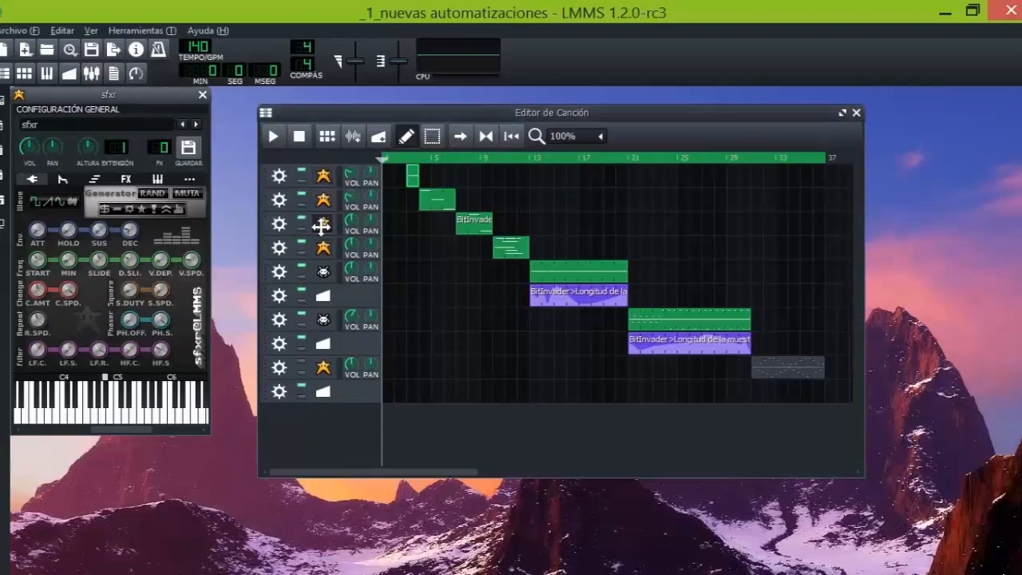
{"action": "left_click", "coordinate": [323, 205]}
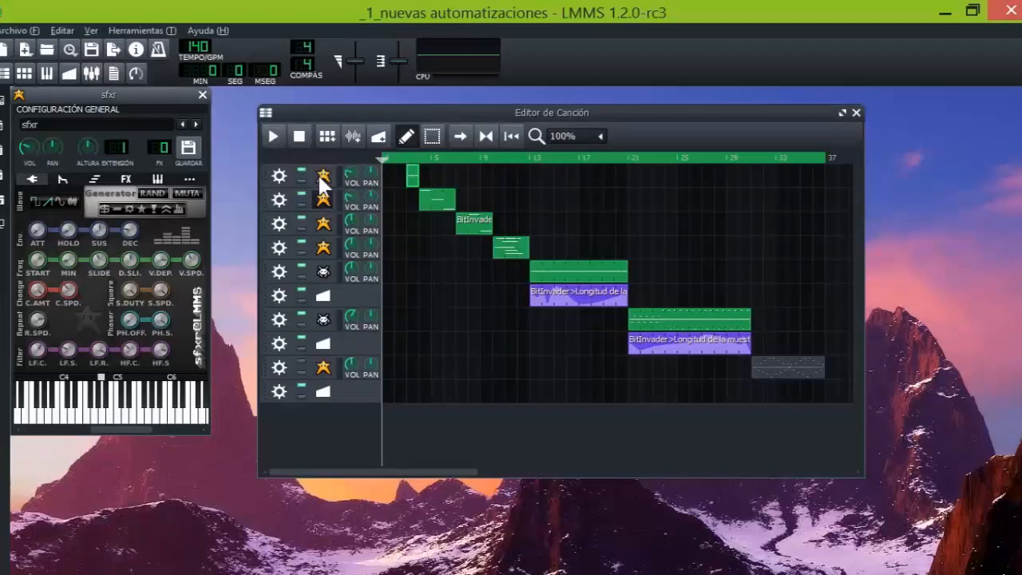
{"action": "left_click", "coordinate": [323, 179]}
- Play the song from the start, view the fourth track's sfxr settings, and halt playback
{"action": "left_click", "coordinate": [274, 137]}
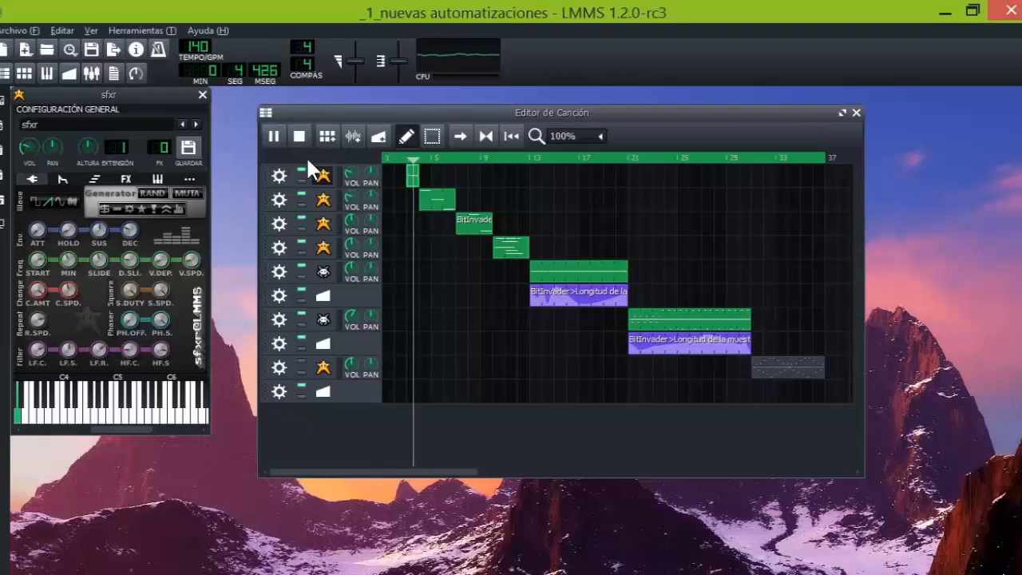
{"action": "left_click", "coordinate": [324, 249]}
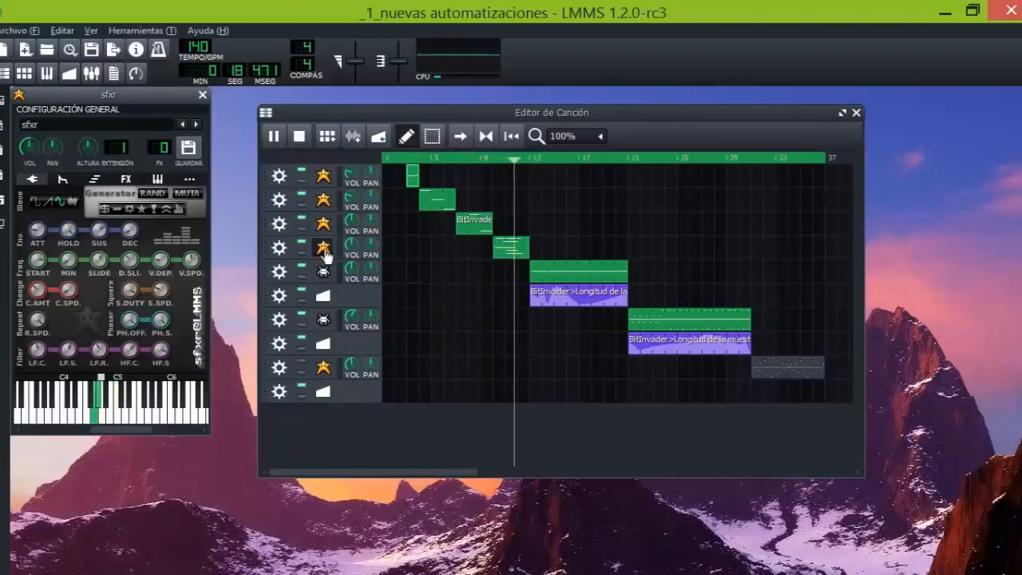
{"action": "key", "text": "space"}
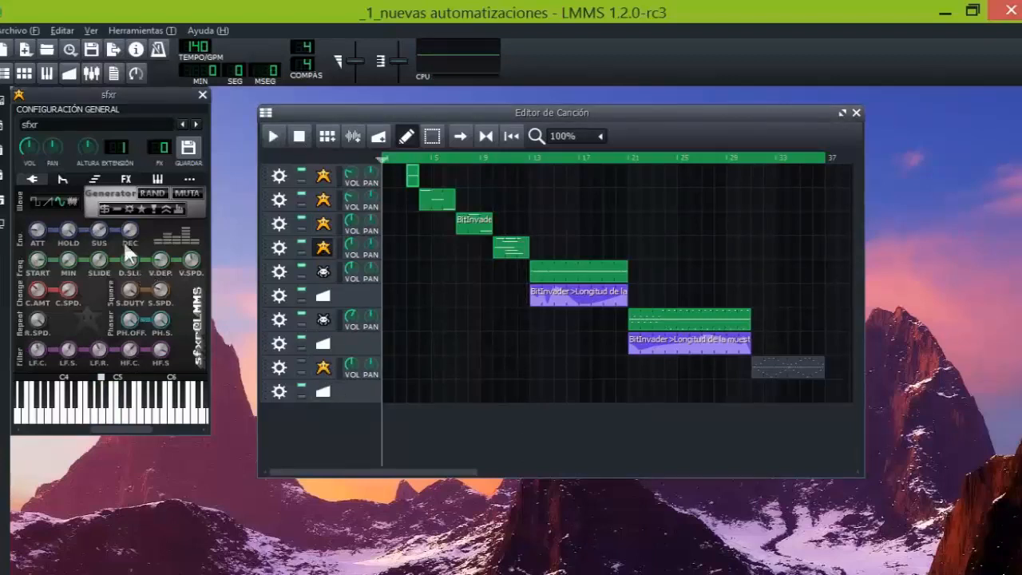
- Audition the last sfxr track's instrument, unmute that track, and open its pattern in the Piano-Roll
{"action": "left_click", "coordinate": [323, 369]}
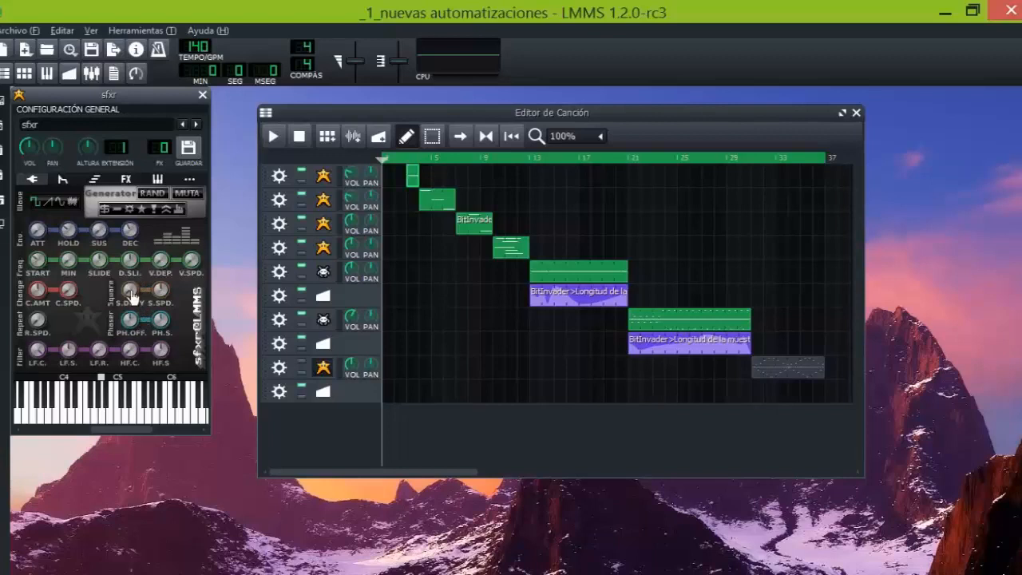
{"action": "mouse_move", "coordinate": [112, 416]}
{"action": "left_mouse_down"}
{"action": "mouse_move", "coordinate": [76, 414]}
{"action": "mouse_move", "coordinate": [104, 413]}
{"action": "left_mouse_up"}
{"action": "left_click", "coordinate": [305, 368]}
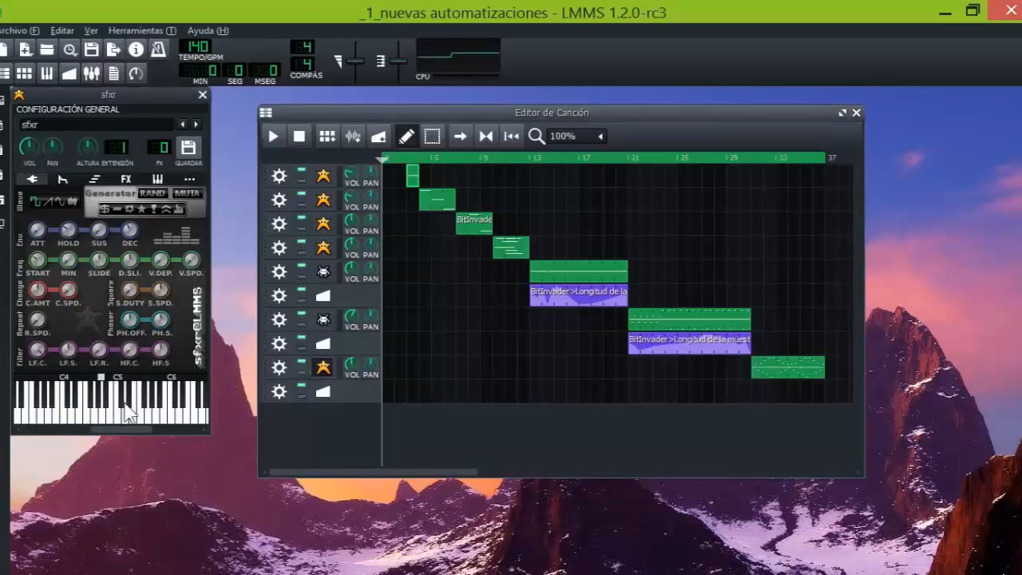
{"action": "double_click", "coordinate": [768, 375]}
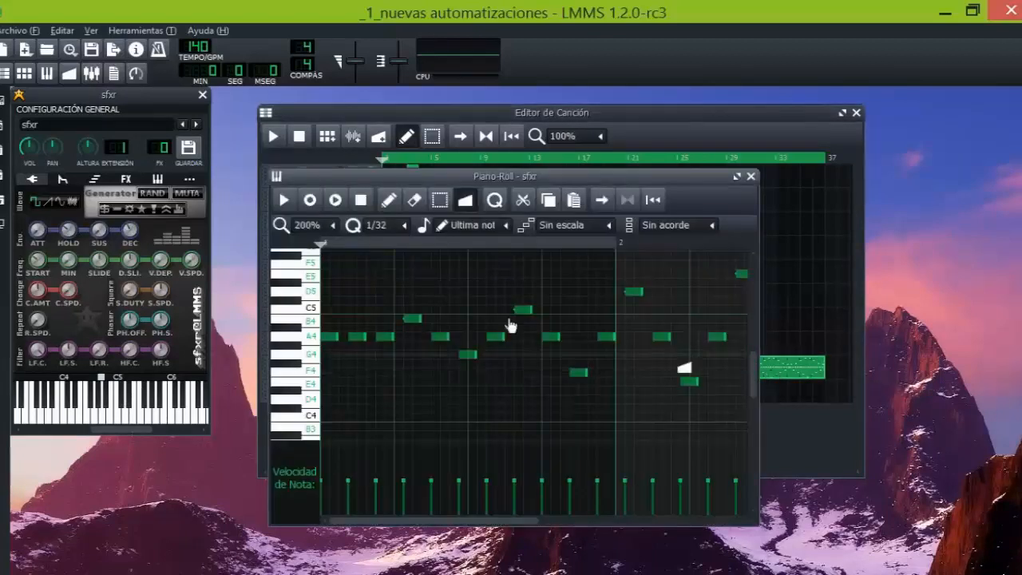
- Play the pattern while adjusting sfxr's HP filter sweep, LP filter resonance and LP filter cutoff, and stop playback
{"action": "left_click", "coordinate": [283, 199]}
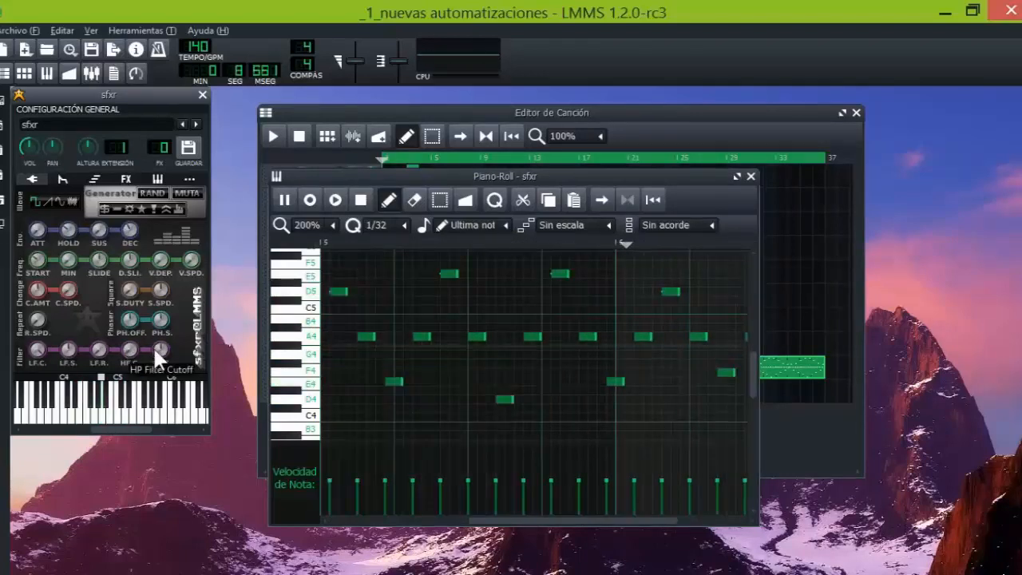
{"action": "left_click_drag", "start_coordinate": [156, 348], "coordinate": [156, 378]}
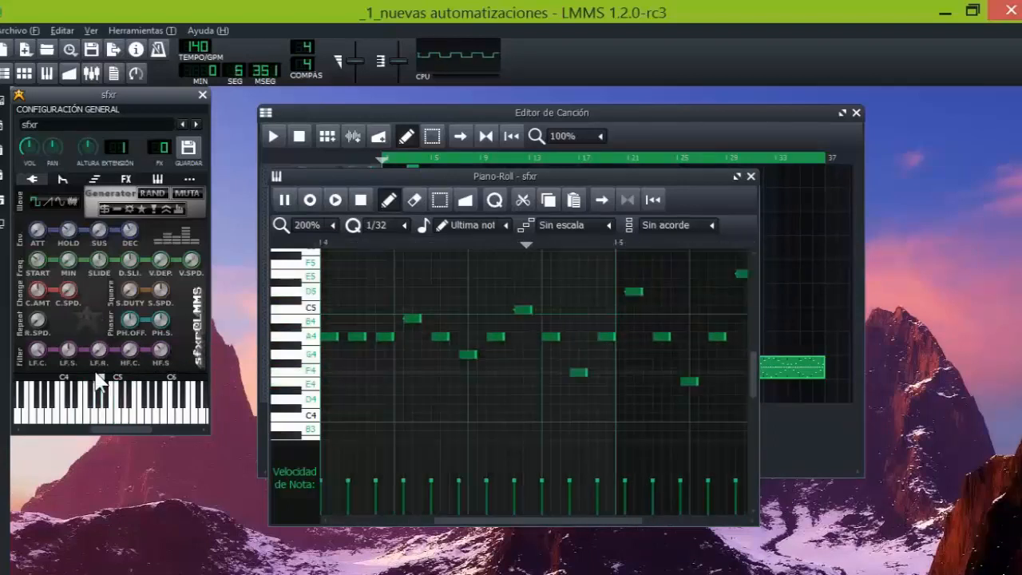
{"action": "left_click_drag", "start_coordinate": [96, 350], "coordinate": [69, 385]}
{"action": "left_click_drag", "start_coordinate": [36, 350], "coordinate": [40, 370]}
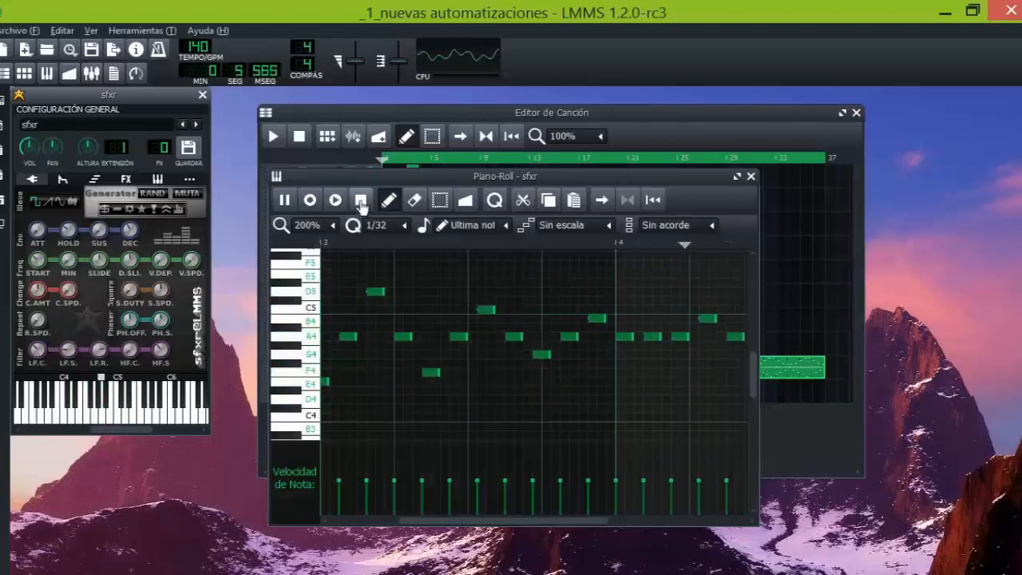
{"action": "left_click", "coordinate": [361, 201]}
- Audition several notes between C4 and C5 on the sfxr instrument's keyboard
{"action": "left_click", "coordinate": [91, 420]}
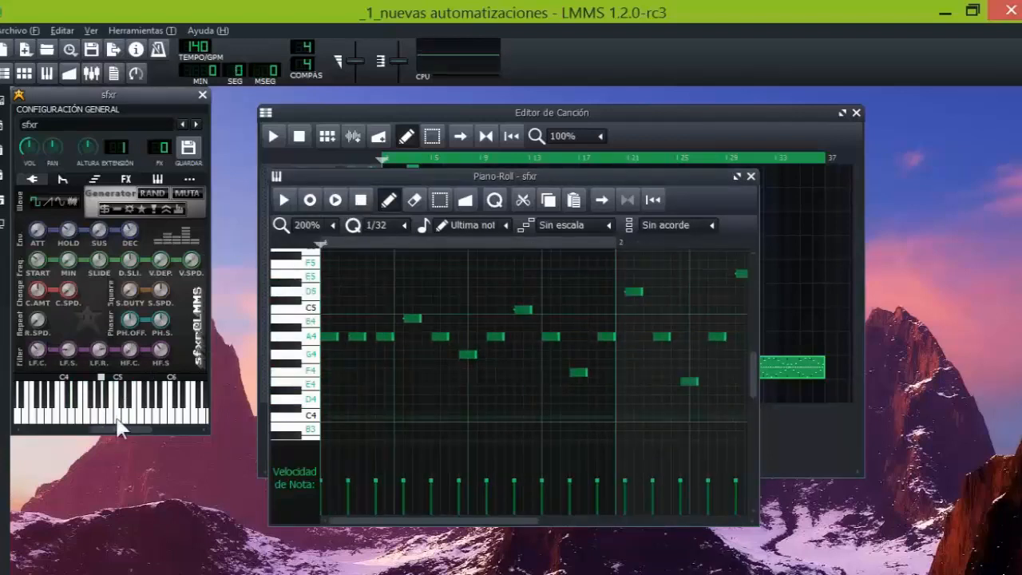
{"action": "left_click", "coordinate": [117, 421]}
{"action": "left_click", "coordinate": [98, 420]}
{"action": "left_click", "coordinate": [65, 421]}
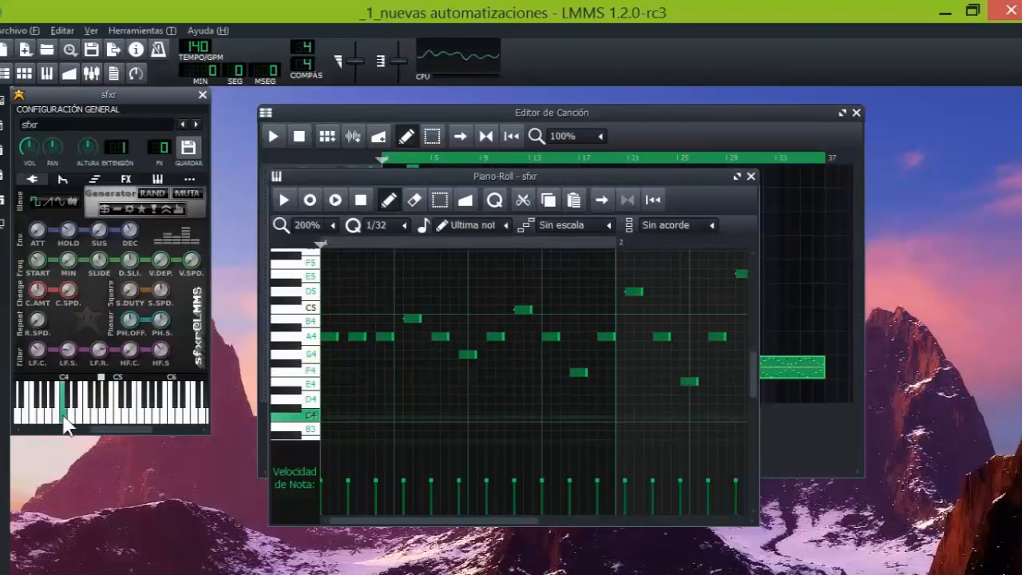
{"action": "left_click", "coordinate": [80, 421]}
{"action": "left_click", "coordinate": [102, 422]}
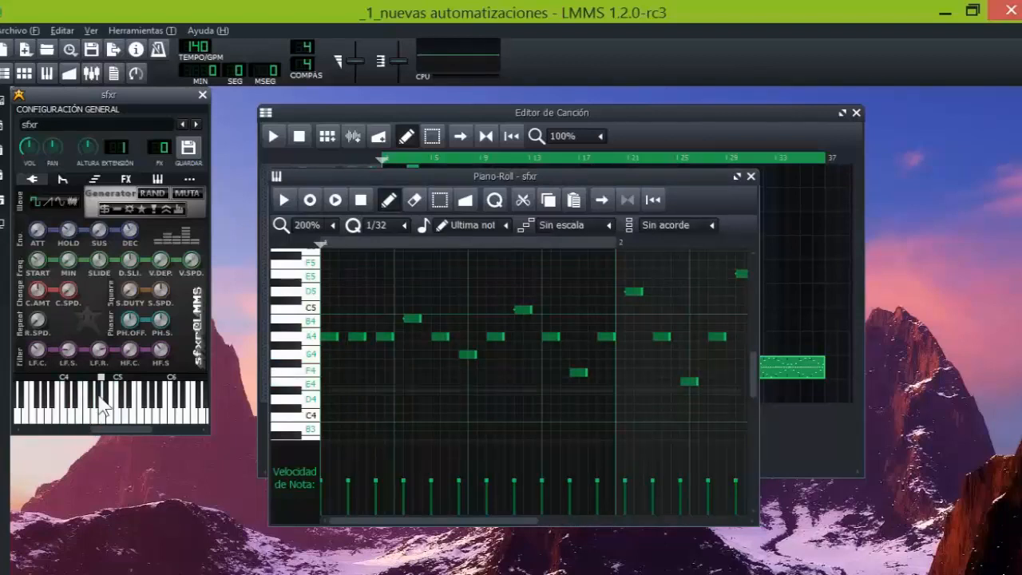
- Try an LP Filter Cutoff of about 0.191 and an LP Filter Cutoff Sweep of about 0.339 in sfxr
{"action": "mouse_move", "coordinate": [37, 348]}
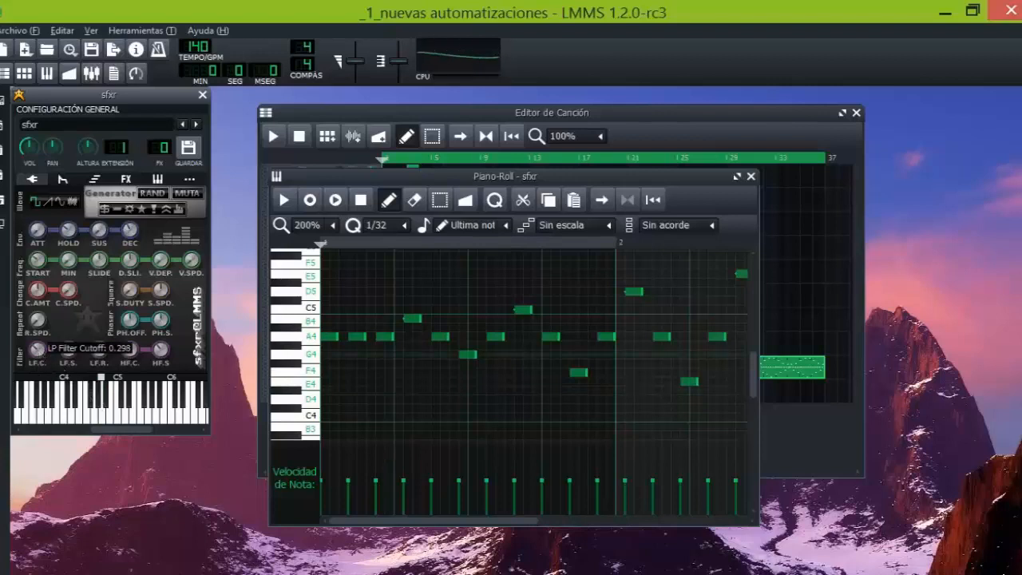
{"action": "left_click_drag", "start_coordinate": [36, 348], "coordinate": [37, 353]}
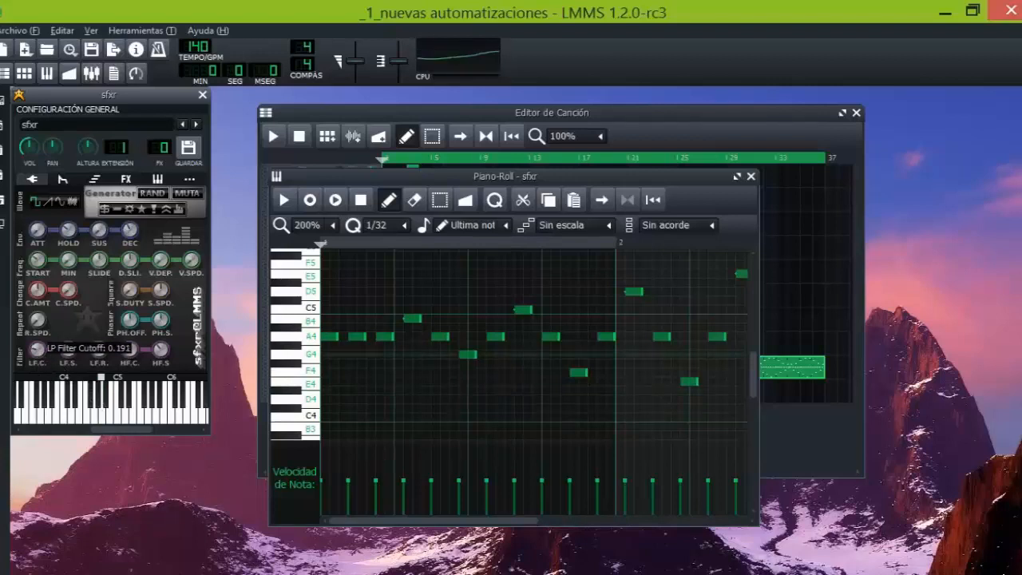
{"action": "mouse_move", "coordinate": [68, 355]}
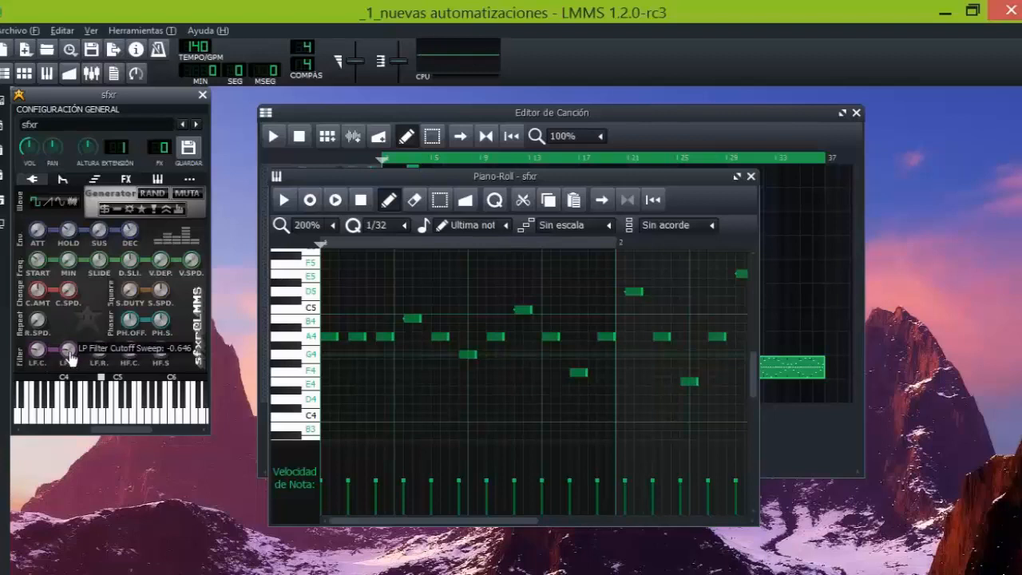
{"action": "left_click_drag", "start_coordinate": [69, 349], "coordinate": [68, 352]}
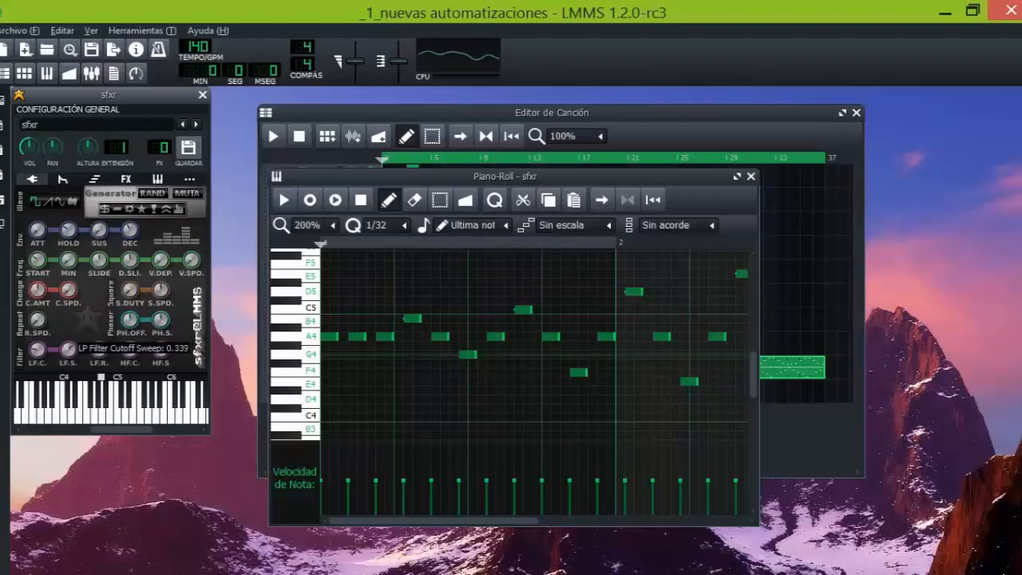
{"action": "left_click_drag", "start_coordinate": [69, 351], "coordinate": [99, 356]}
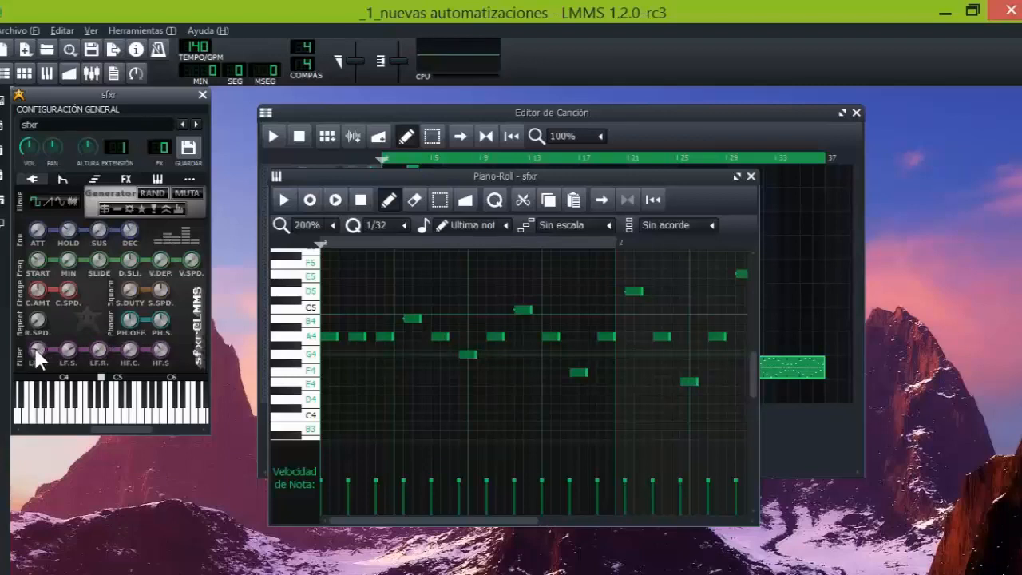
- Readjust sfxr's LP filter cutoff and vary its LP Filter Resonance around 0.274
{"action": "left_click_drag", "start_coordinate": [35, 347], "coordinate": [38, 366]}
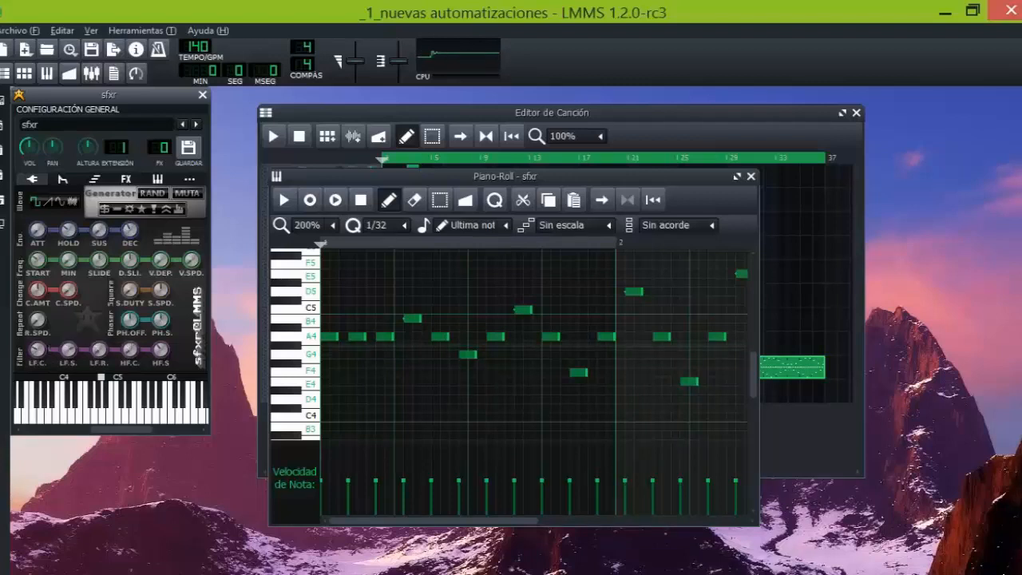
{"action": "left_click_drag", "start_coordinate": [102, 348], "coordinate": [104, 354]}
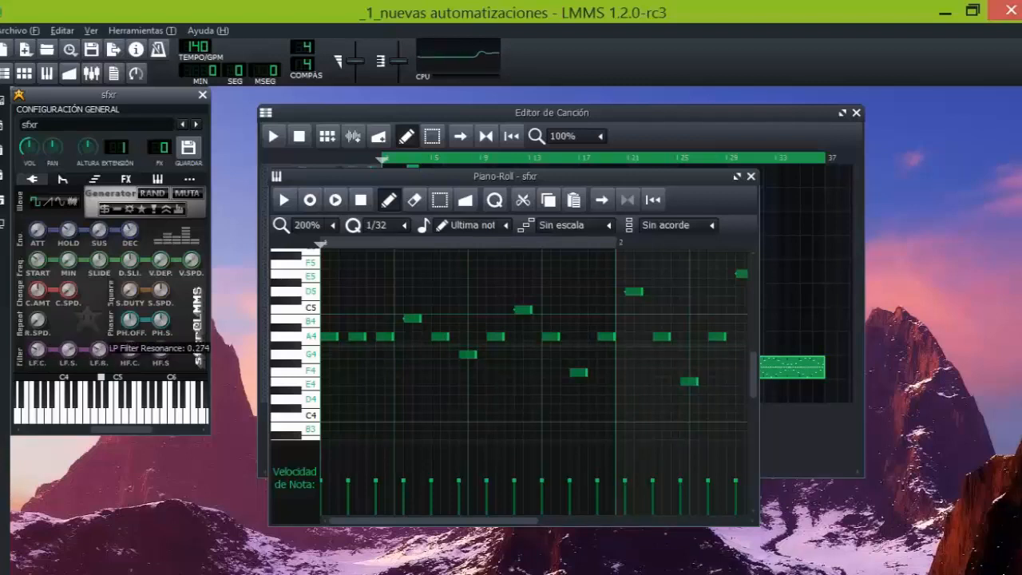
{"action": "mouse_move", "coordinate": [103, 353]}
{"action": "left_mouse_down"}
{"action": "mouse_move", "coordinate": [104, 344]}
{"action": "mouse_move", "coordinate": [103, 362]}
{"action": "left_mouse_up"}
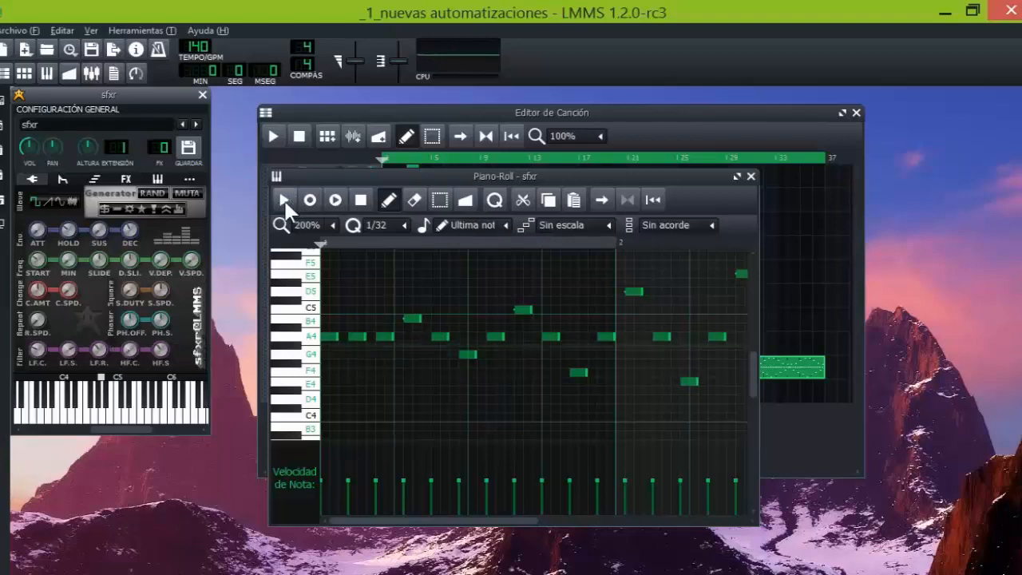
- Play the pattern while adjusting sfxr's HP filter cutoff and varying the Square Duty from about 0.069
{"action": "left_click", "coordinate": [285, 200]}
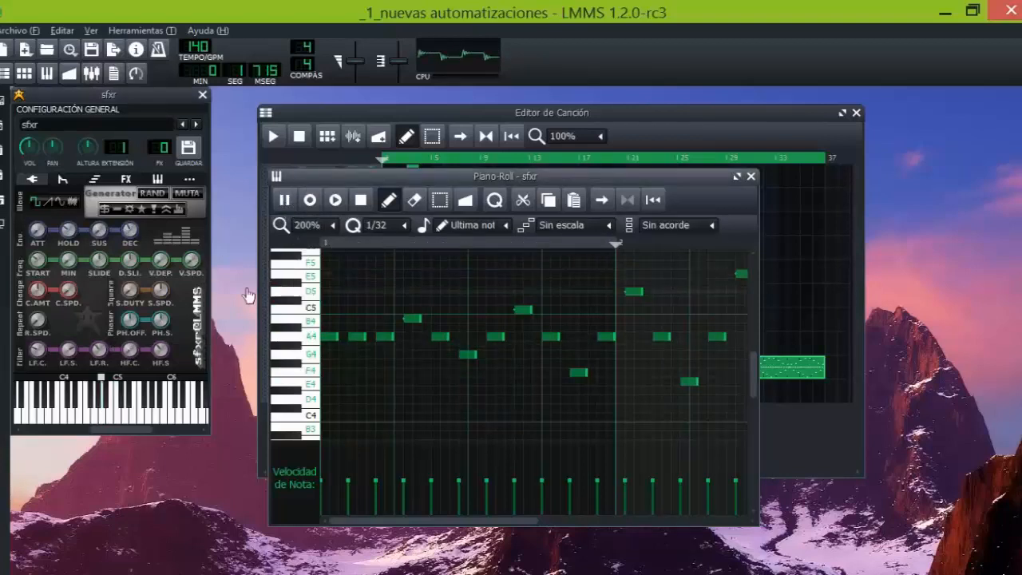
{"action": "left_click_drag", "start_coordinate": [123, 348], "coordinate": [68, 370]}
{"action": "left_click_drag", "start_coordinate": [126, 350], "coordinate": [133, 303]}
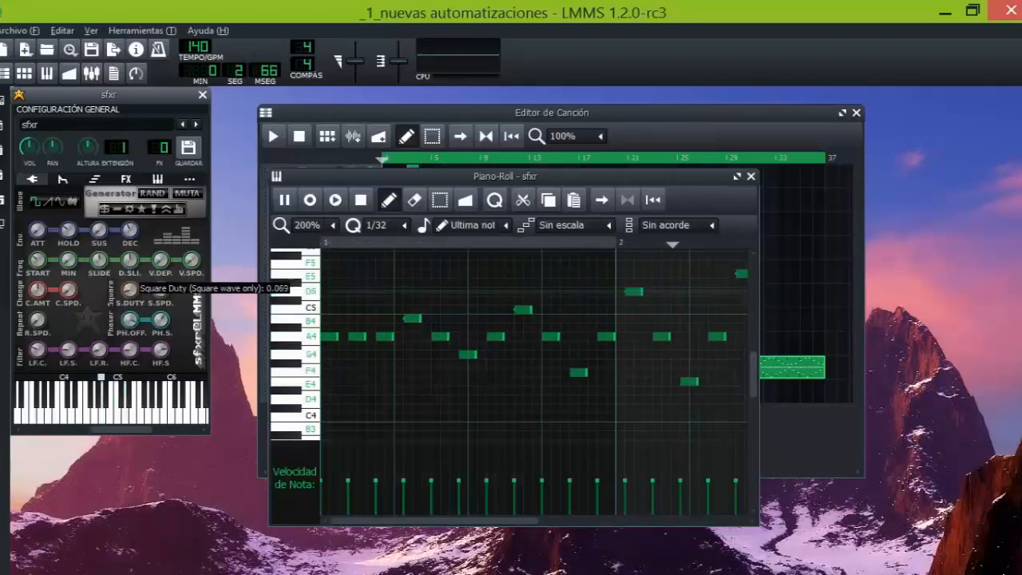
{"action": "left_click_drag", "start_coordinate": [134, 303], "coordinate": [128, 294]}
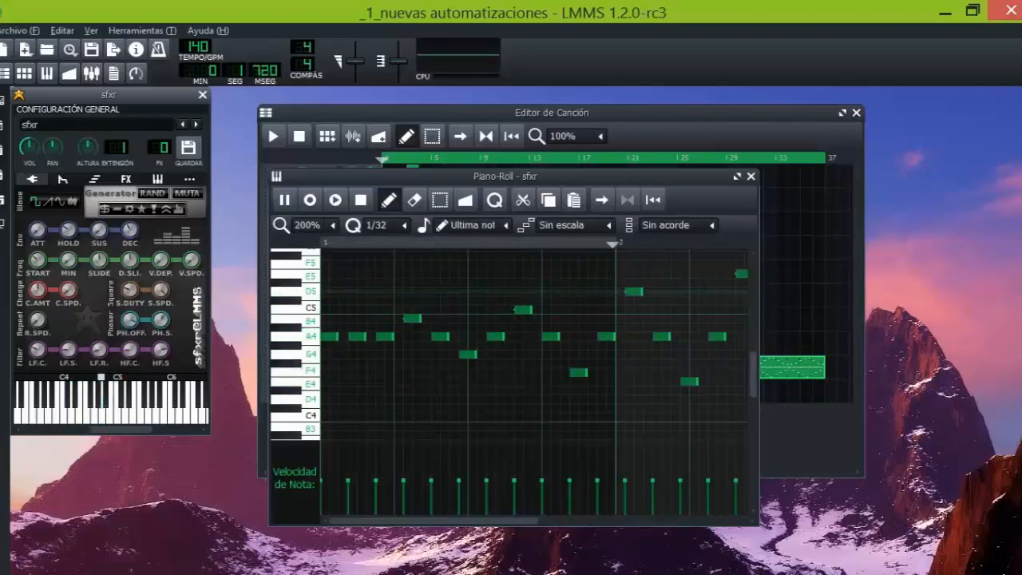
- Adjust sfxr's frequency controls and LP filter cutoff and sweep during playback, stop the pattern, and audition notes up to C5
{"action": "left_click_drag", "start_coordinate": [158, 263], "coordinate": [102, 263]}
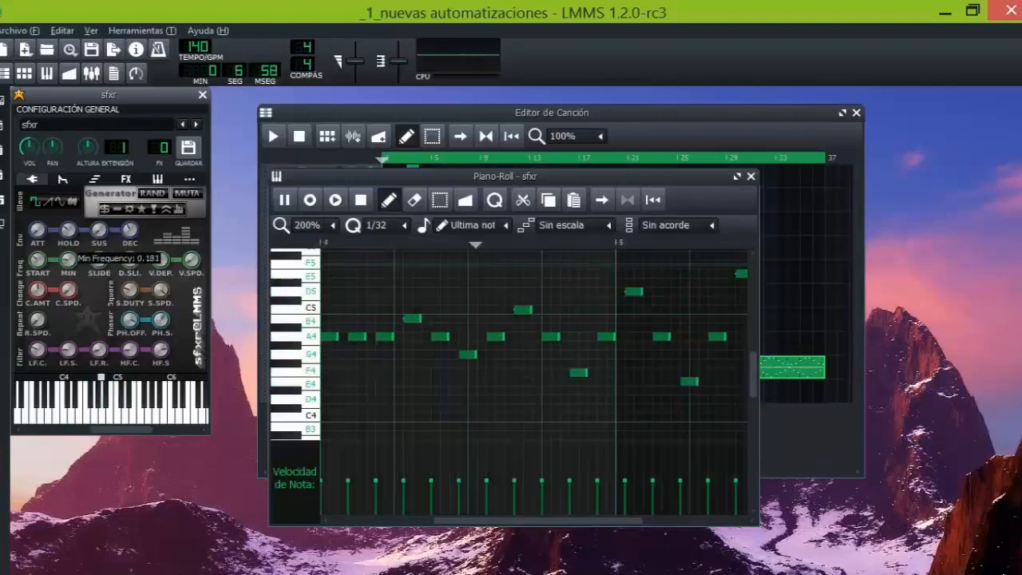
{"action": "left_click_drag", "start_coordinate": [101, 262], "coordinate": [38, 312]}
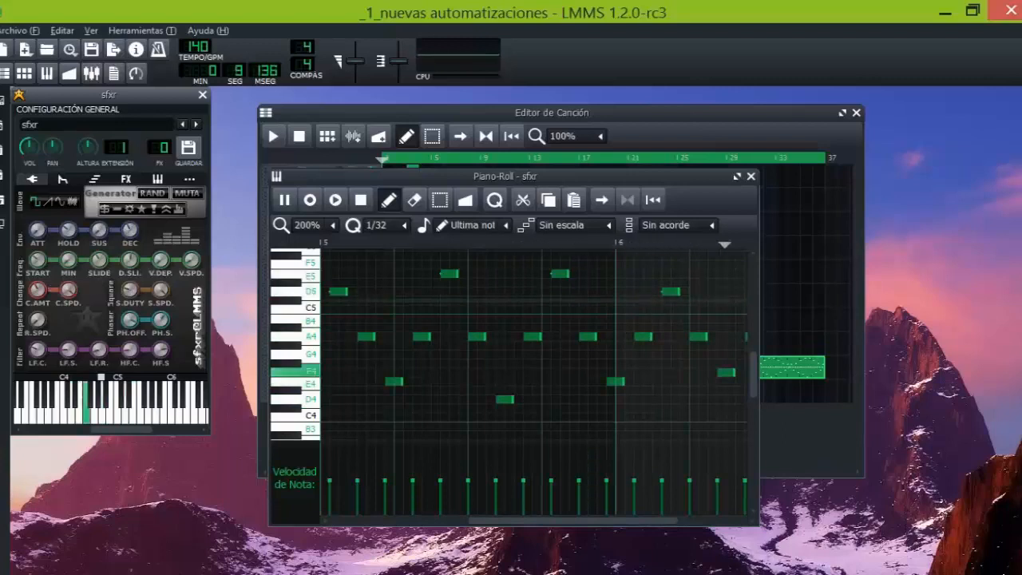
{"action": "left_click_drag", "start_coordinate": [36, 349], "coordinate": [69, 353]}
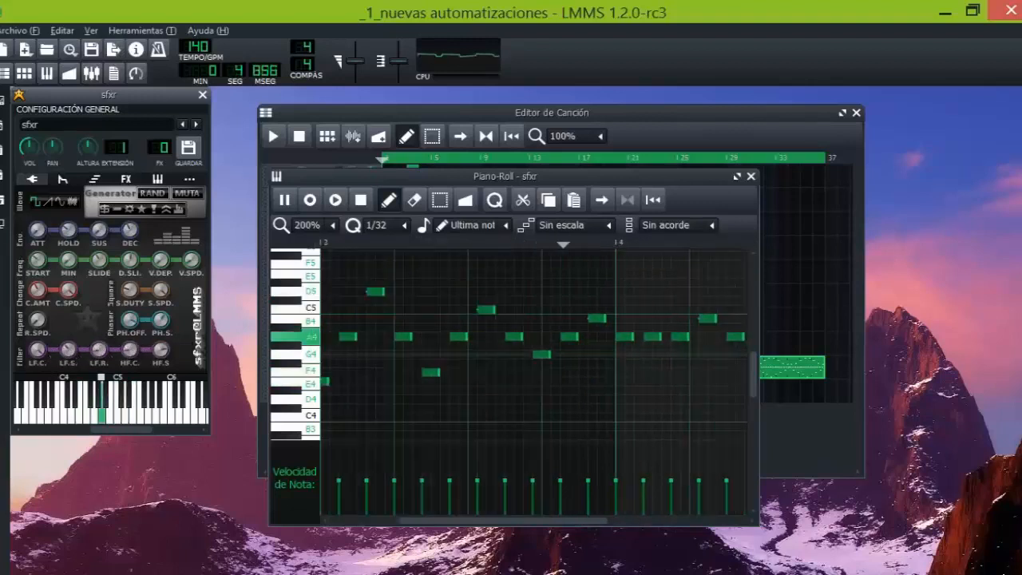
{"action": "left_click", "coordinate": [360, 200]}
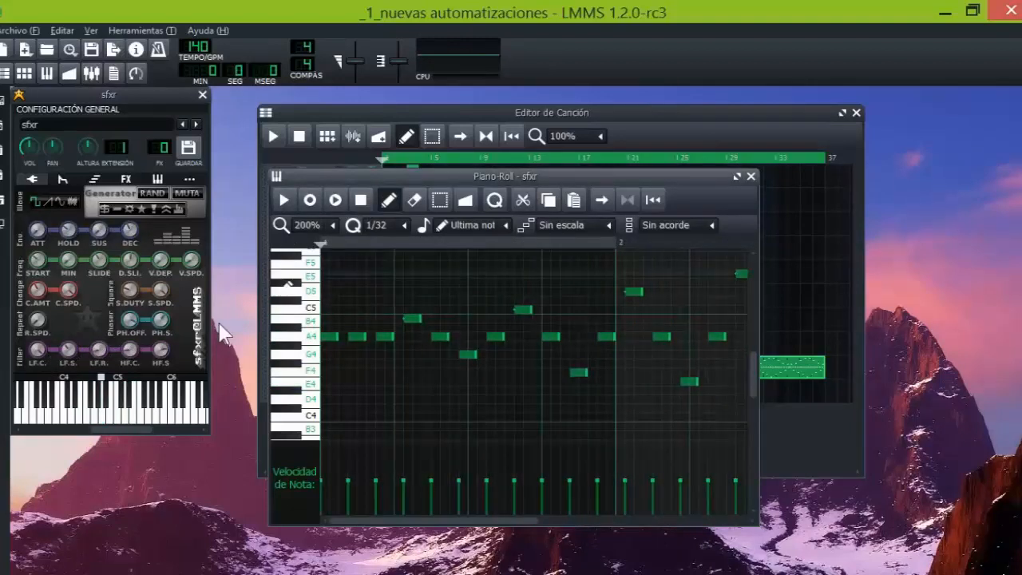
{"action": "mouse_move", "coordinate": [99, 419]}
{"action": "left_mouse_down"}
{"action": "mouse_move", "coordinate": [65, 417]}
{"action": "mouse_move", "coordinate": [136, 423]}
{"action": "mouse_move", "coordinate": [115, 417]}
{"action": "left_mouse_up"}
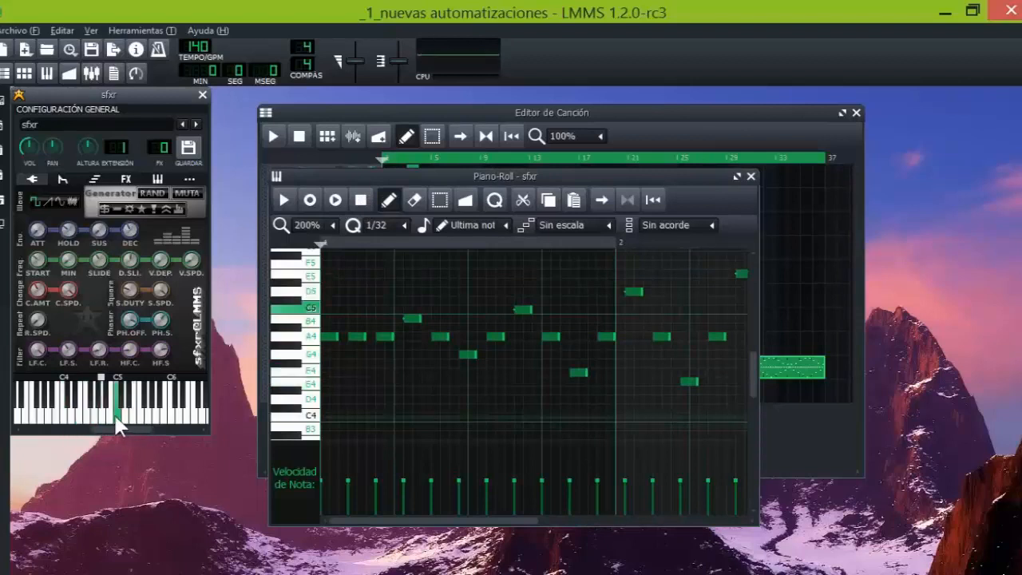
- Play the pattern while varying sfxr's LP filter controls, trying an LP Filter Resonance of about 0.30
{"action": "left_click", "coordinate": [284, 200]}
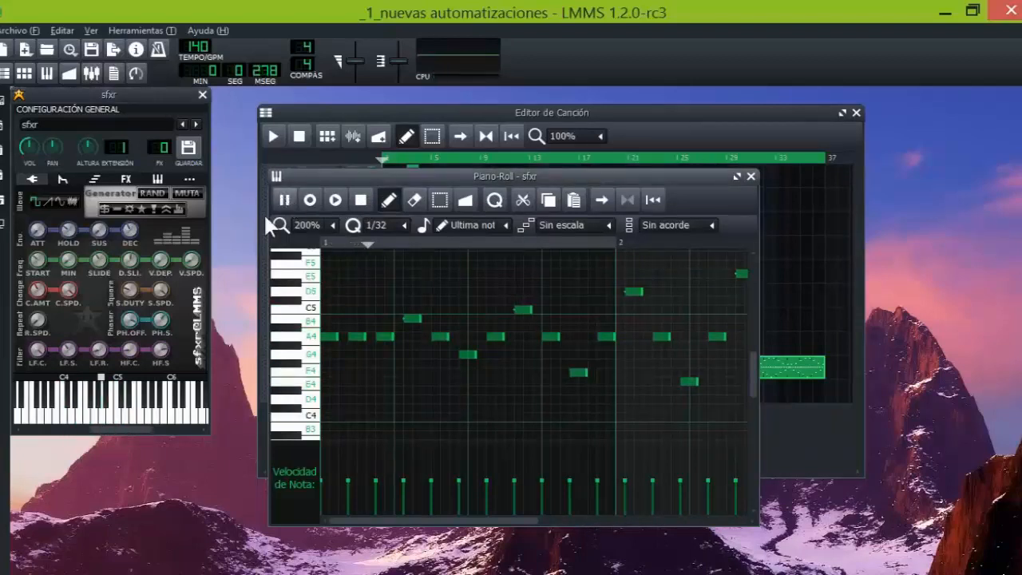
{"action": "left_click_drag", "start_coordinate": [68, 348], "coordinate": [38, 319]}
{"action": "left_click_drag", "start_coordinate": [62, 356], "coordinate": [63, 356]}
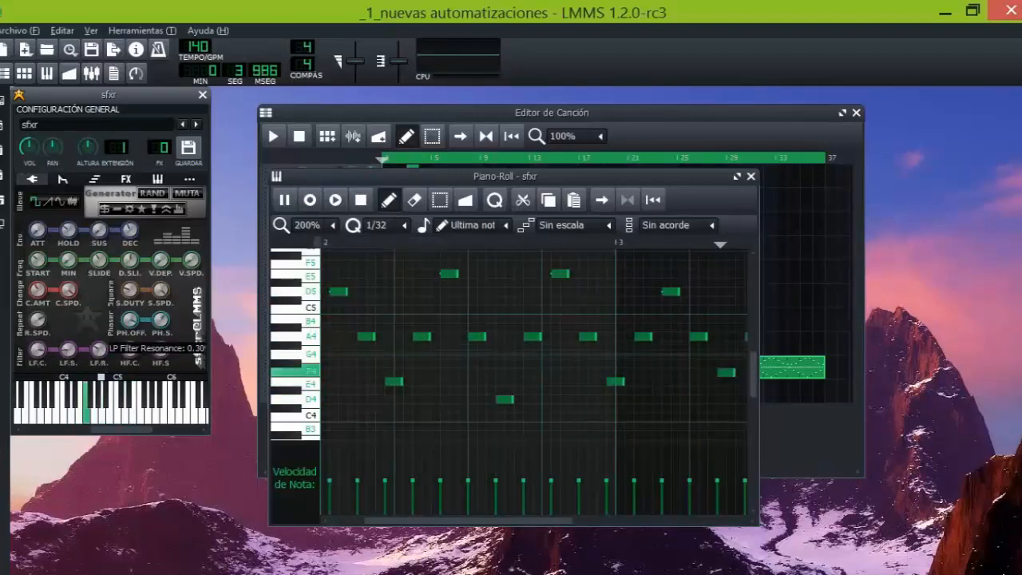
{"action": "left_click_drag", "start_coordinate": [126, 349], "coordinate": [162, 386]}
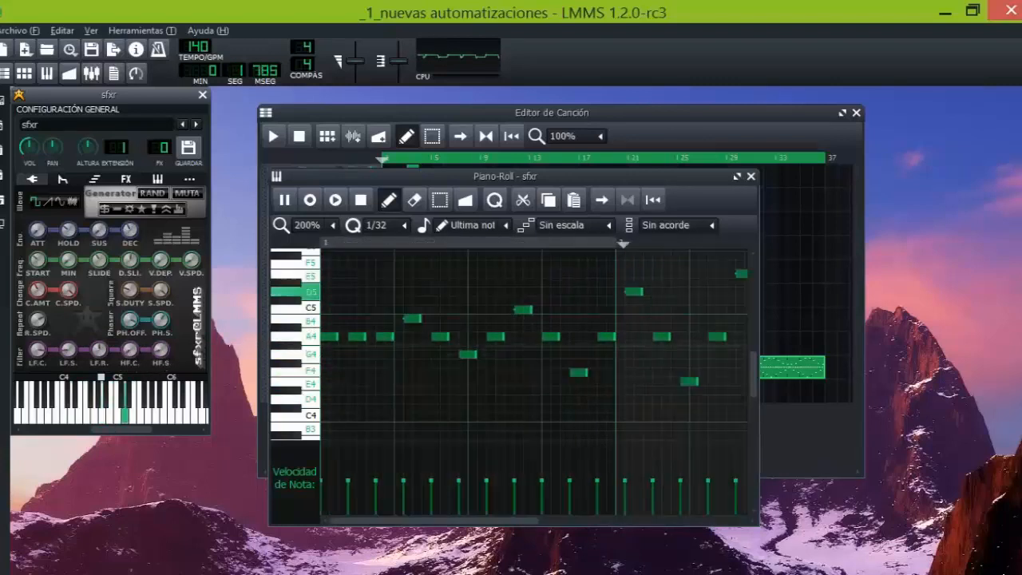
- Try an LP Filter Cutoff Sweep of about 0.598 in sfxr and readjust the LP filter resonance and HP filter cutoff
{"action": "left_click_drag", "start_coordinate": [69, 351], "coordinate": [70, 330]}
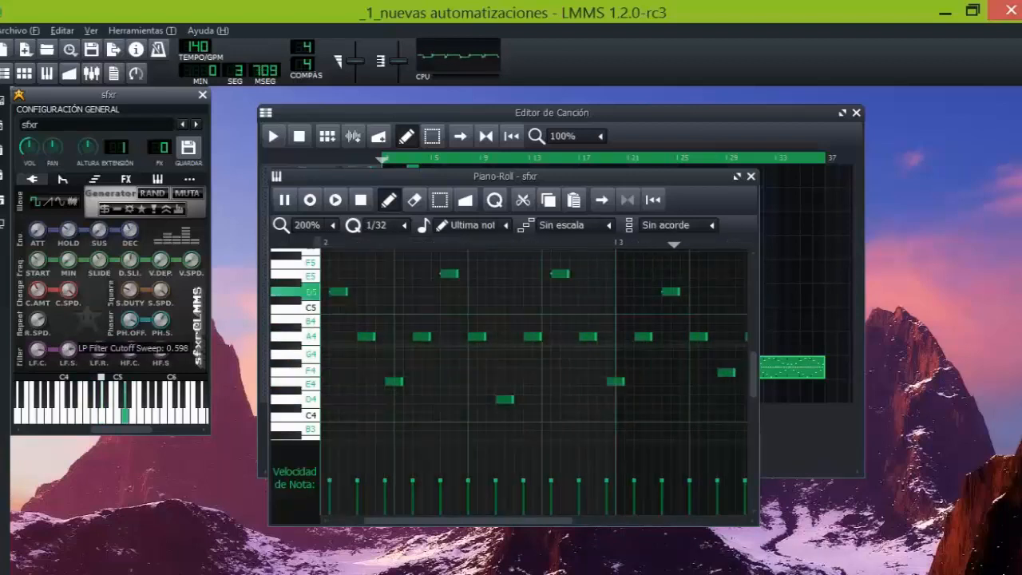
{"action": "left_click_drag", "start_coordinate": [69, 388], "coordinate": [69, 389]}
{"action": "left_click_drag", "start_coordinate": [99, 352], "coordinate": [99, 388]}
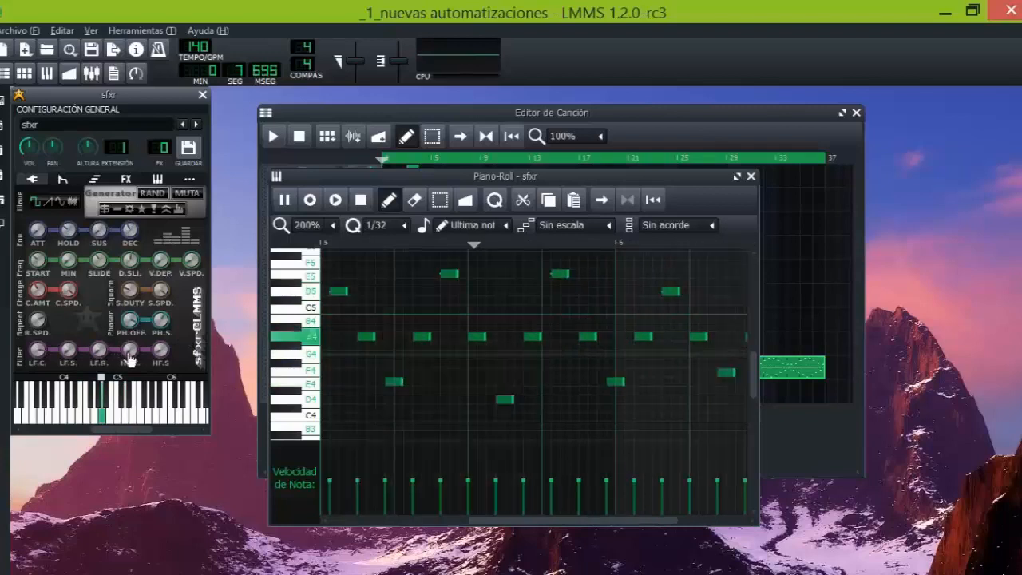
{"action": "left_click", "coordinate": [130, 355]}
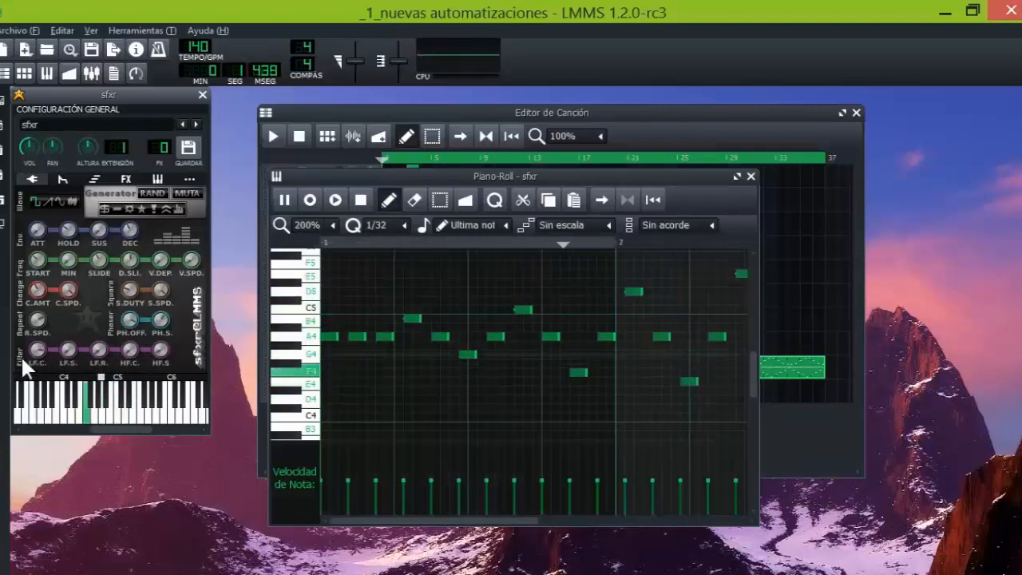
- Vary sfxr's repeat speed and its change amount and change speed while the pattern plays
{"action": "left_click_drag", "start_coordinate": [39, 320], "coordinate": [40, 352]}
{"action": "left_click", "coordinate": [39, 322]}
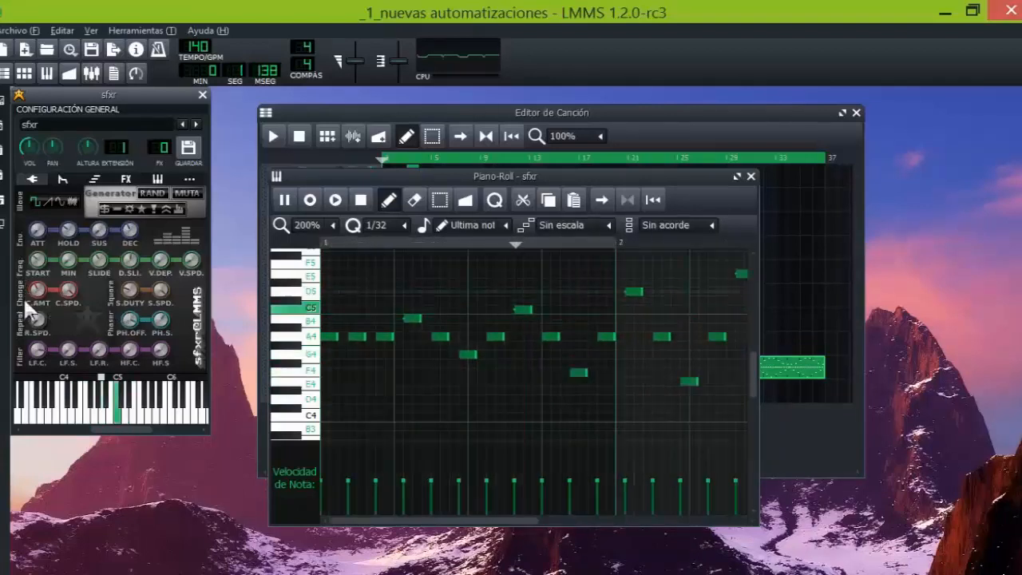
{"action": "left_click_drag", "start_coordinate": [38, 290], "coordinate": [68, 304]}
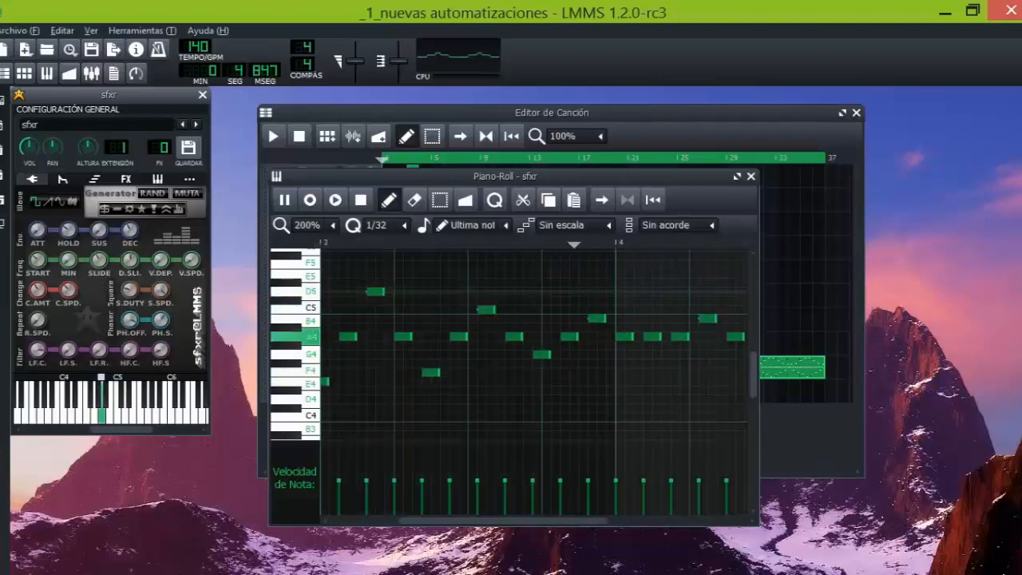
- Vary sfxr's frequency controls, trying a Slide of about -0.104 and -0.158 and a Delta Slide of about -0.113
{"action": "left_click_drag", "start_coordinate": [65, 260], "coordinate": [35, 262]}
{"action": "mouse_move", "coordinate": [99, 260]}
{"action": "left_mouse_down"}
{"action": "mouse_move", "coordinate": [99, 249]}
{"action": "mouse_move", "coordinate": [99, 263]}
{"action": "left_mouse_up"}
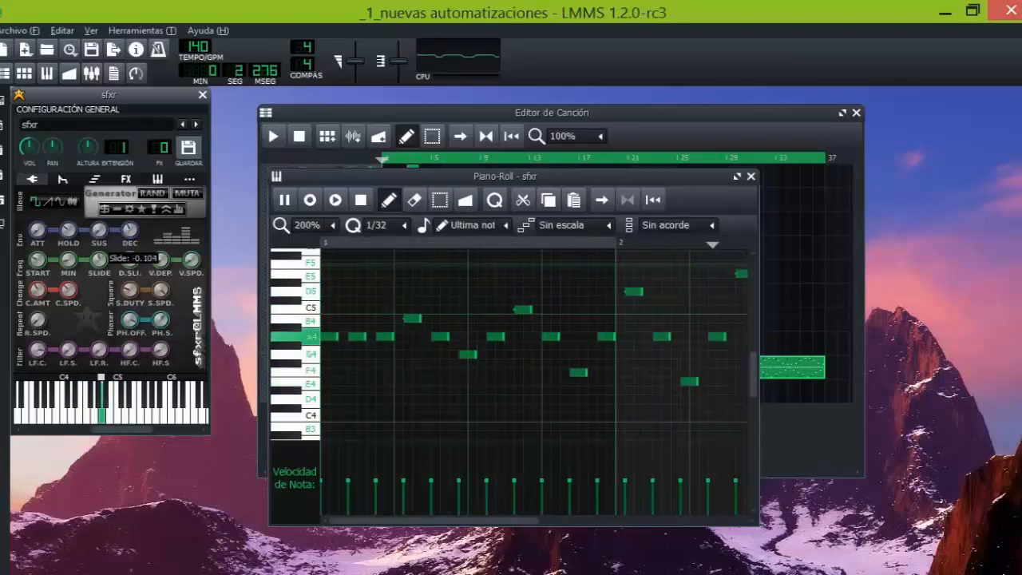
{"action": "left_click_drag", "start_coordinate": [99, 259], "coordinate": [99, 262]}
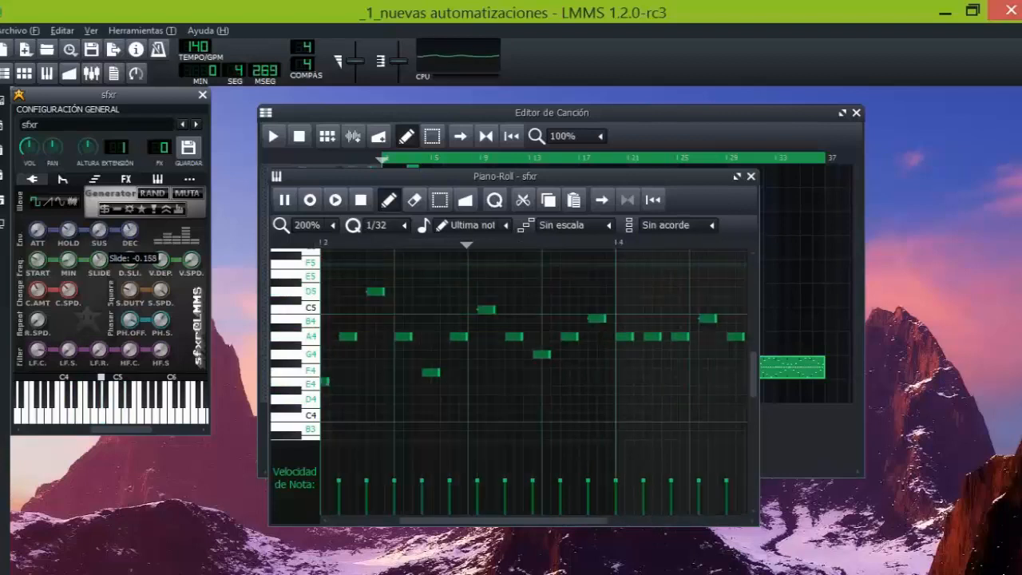
{"action": "left_click", "coordinate": [129, 261]}
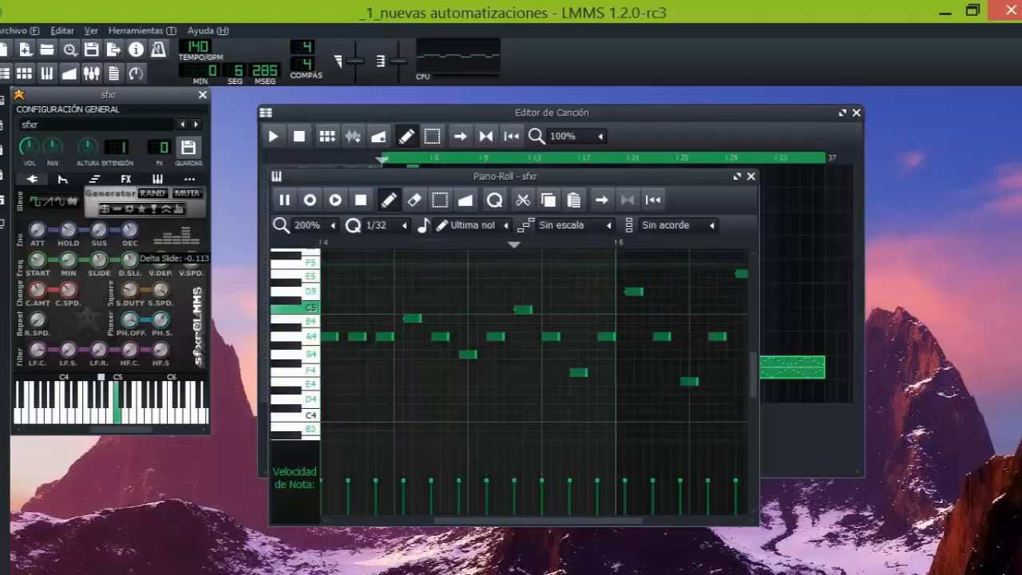
{"action": "left_click_drag", "start_coordinate": [129, 261], "coordinate": [126, 292]}
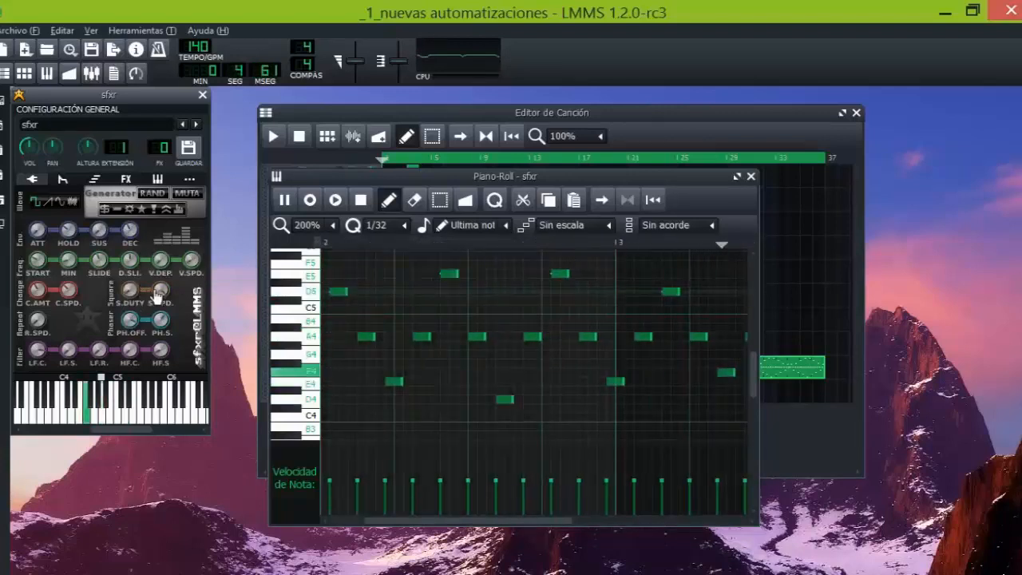
- Adjust sfxr's square sweep and try a Phaser Offset of about -0.773 with a Phaser Sweep of about 0.274
{"action": "left_click", "coordinate": [161, 296]}
{"action": "left_click_drag", "start_coordinate": [161, 293], "coordinate": [160, 296]}
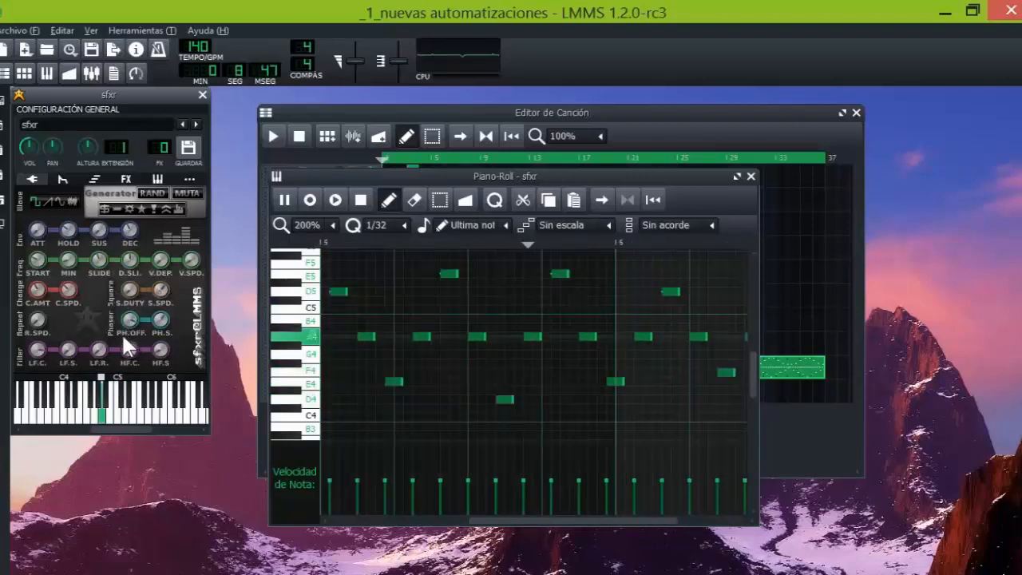
{"action": "left_click", "coordinate": [129, 317]}
{"action": "left_click_drag", "start_coordinate": [128, 318], "coordinate": [132, 321]}
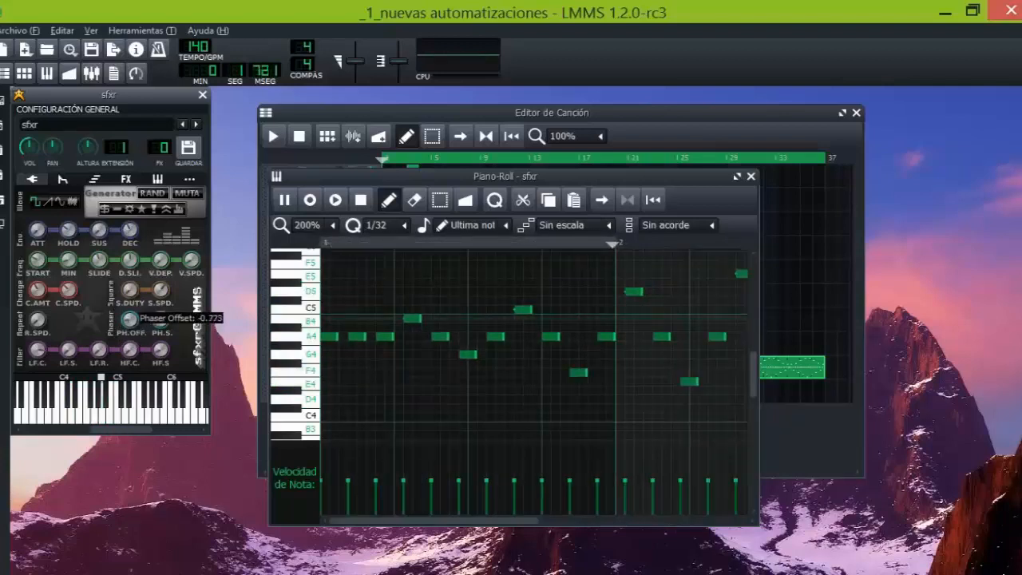
{"action": "left_click", "coordinate": [160, 318]}
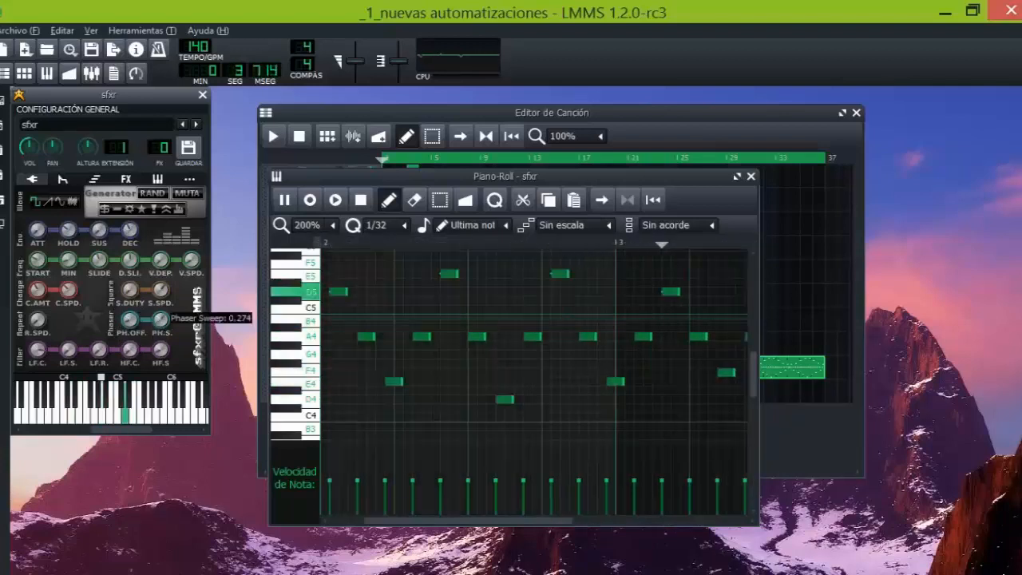
{"action": "left_click_drag", "start_coordinate": [161, 317], "coordinate": [161, 328]}
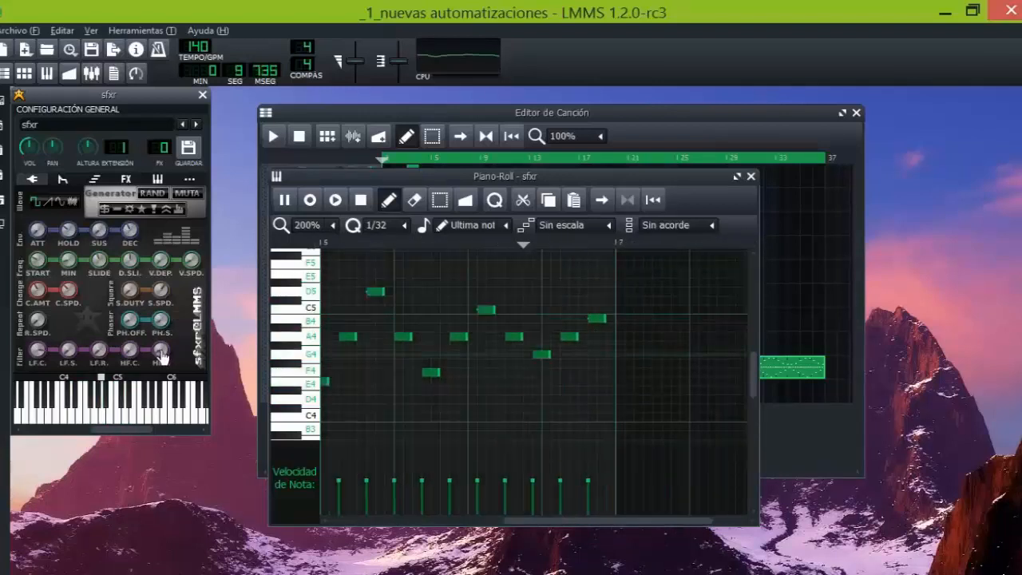
- Try an HP Filter Cutoff Sweep of about 0.145 in sfxr and readjust the LP filter resonance and cutoff
{"action": "left_click", "coordinate": [160, 349]}
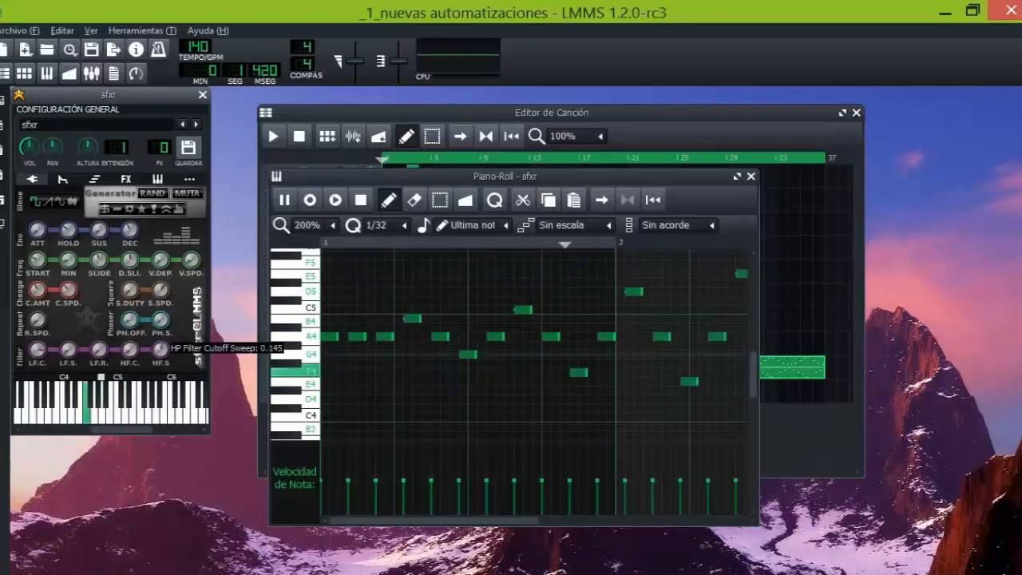
{"action": "mouse_move", "coordinate": [161, 350]}
{"action": "left_mouse_down"}
{"action": "mouse_move", "coordinate": [131, 345]}
{"action": "mouse_move", "coordinate": [159, 353]}
{"action": "left_mouse_up"}
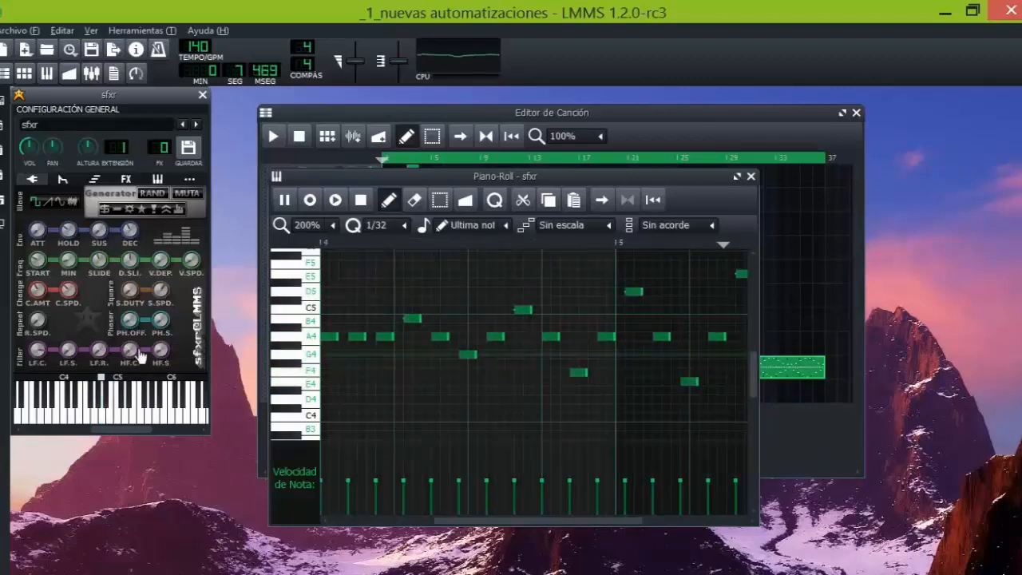
{"action": "left_click_drag", "start_coordinate": [99, 350], "coordinate": [38, 356]}
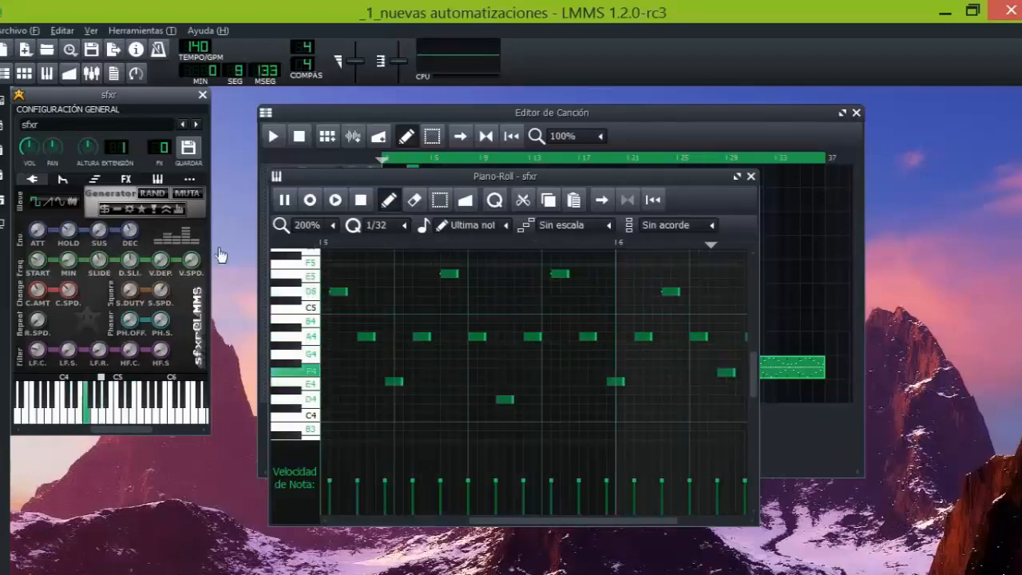
- Stop the pattern and audition descending notes on the sfxr keyboard down past B3
{"action": "left_click", "coordinate": [361, 200]}
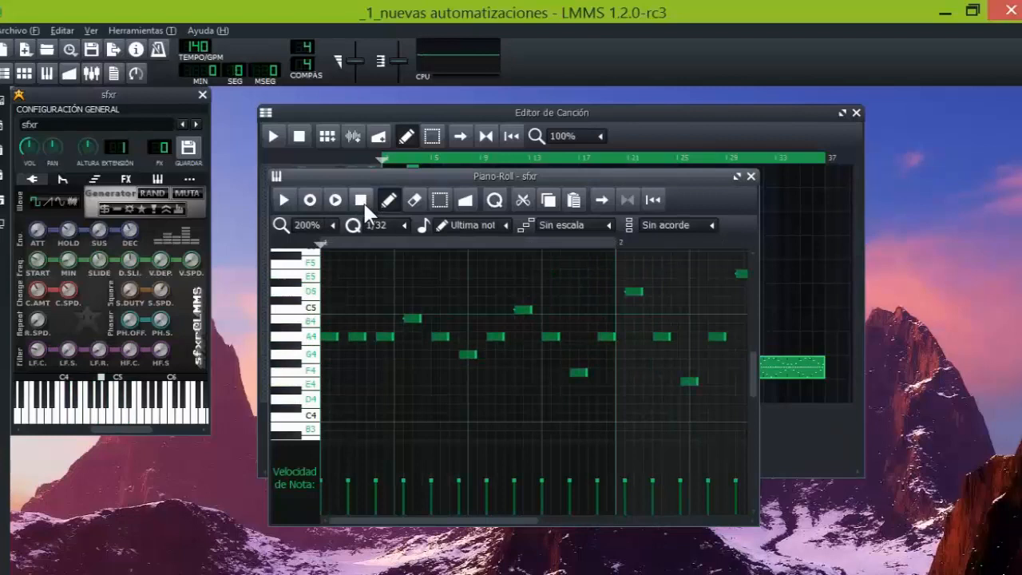
{"action": "left_click", "coordinate": [135, 418]}
{"action": "left_click", "coordinate": [95, 418]}
{"action": "left_click", "coordinate": [59, 420]}
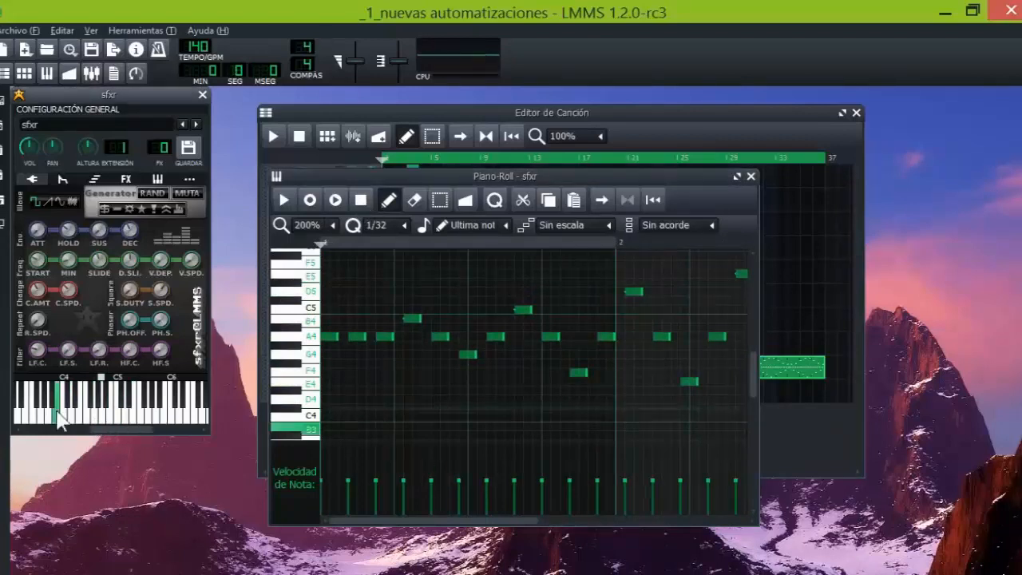
{"action": "left_click", "coordinate": [35, 426]}
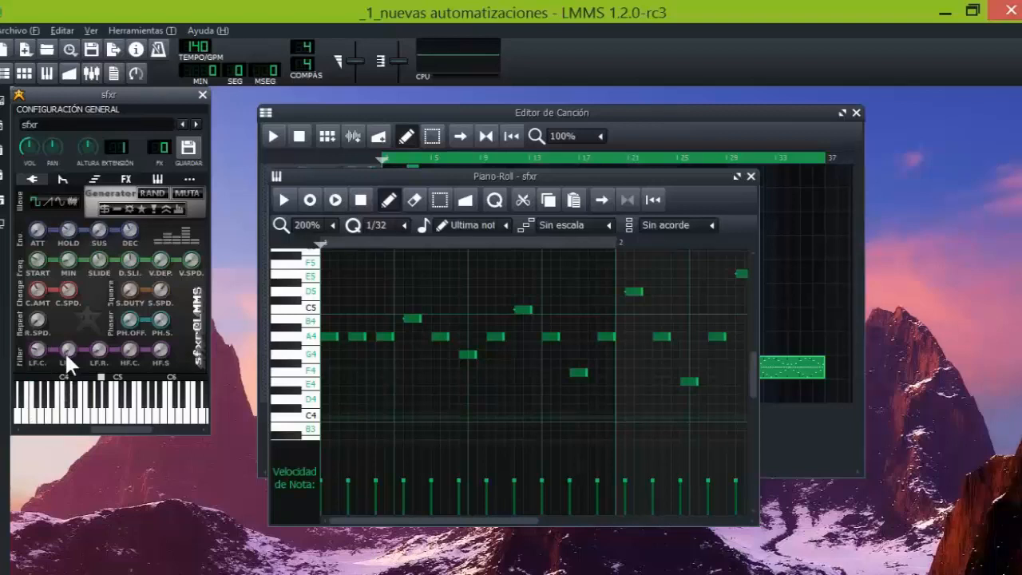
- Move the Piano-Roll window lower to uncover the song tracks, and play the pattern while adjusting sfxr's HP filter cutoff
{"action": "left_click_drag", "start_coordinate": [302, 178], "coordinate": [245, 257]}
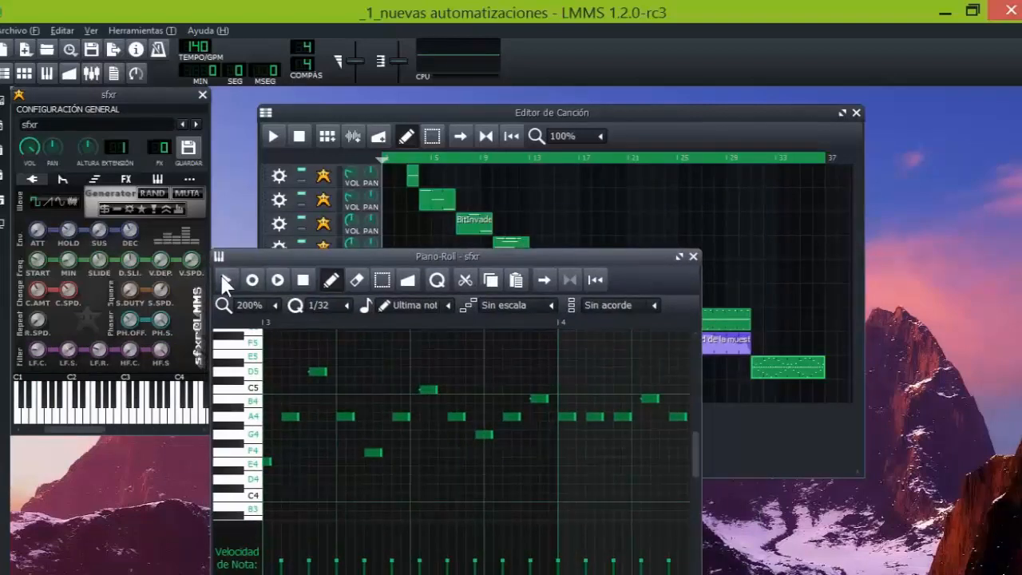
{"action": "left_click", "coordinate": [226, 279]}
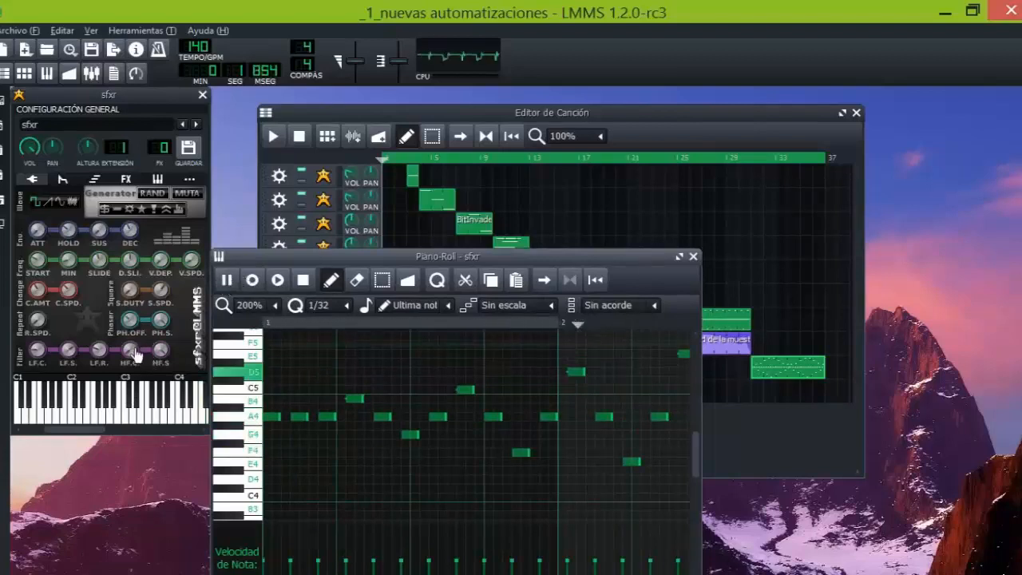
{"action": "mouse_move", "coordinate": [131, 350]}
{"action": "left_mouse_down"}
{"action": "mouse_move", "coordinate": [131, 332]}
{"action": "mouse_move", "coordinate": [130, 352]}
{"action": "left_mouse_up"}
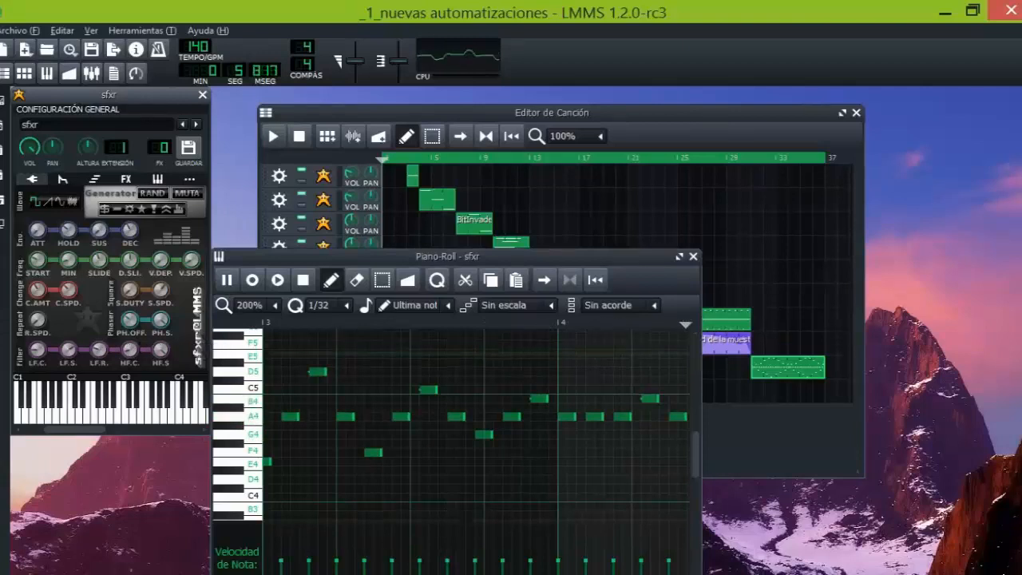
- Vary sfxr's LP filter sweep, change speed, square duty, vibrato and delta slide controls during playback
{"action": "left_click_drag", "start_coordinate": [69, 352], "coordinate": [66, 282]}
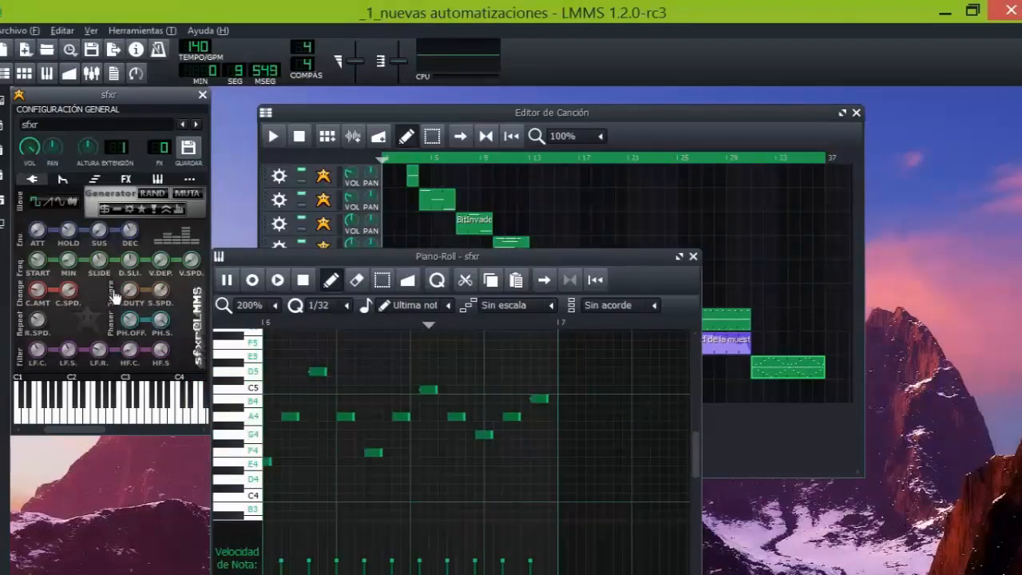
{"action": "left_click_drag", "start_coordinate": [129, 293], "coordinate": [192, 260]}
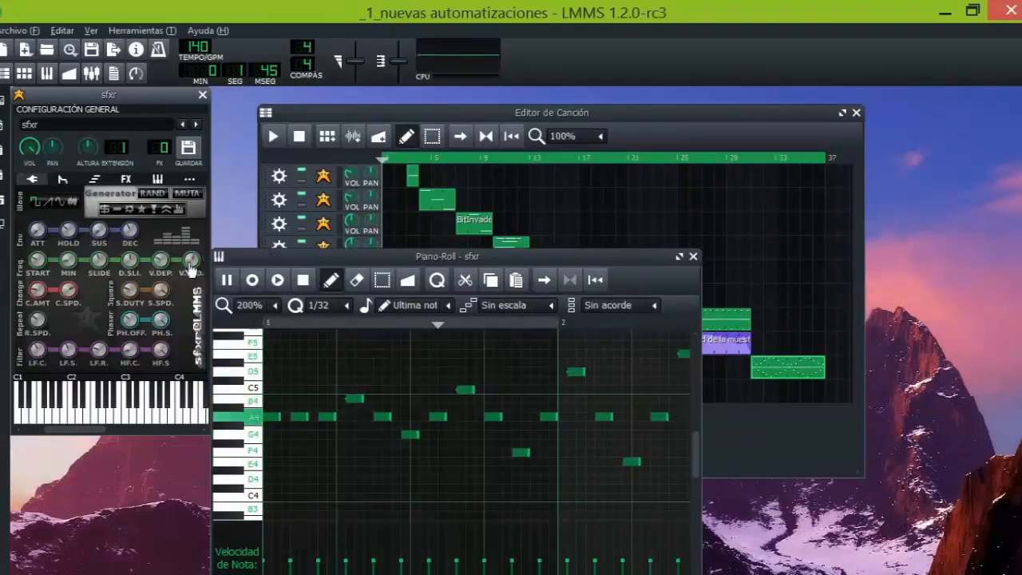
{"action": "left_click_drag", "start_coordinate": [130, 260], "coordinate": [130, 260]}
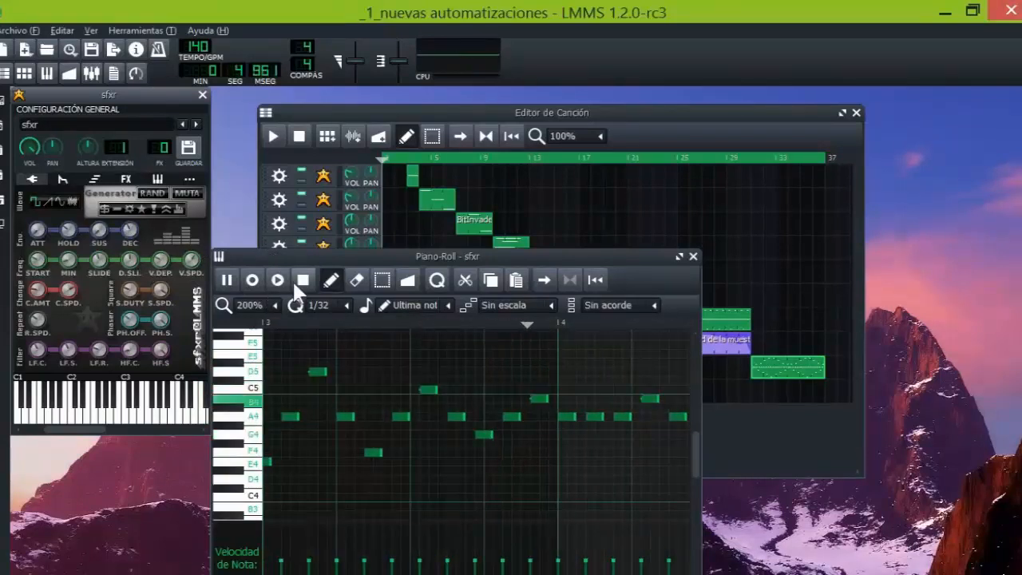
- Stop the pattern and audition notes across the high and low octaves of the sfxr keyboard
{"action": "left_click", "coordinate": [296, 281]}
{"action": "left_click", "coordinate": [165, 423]}
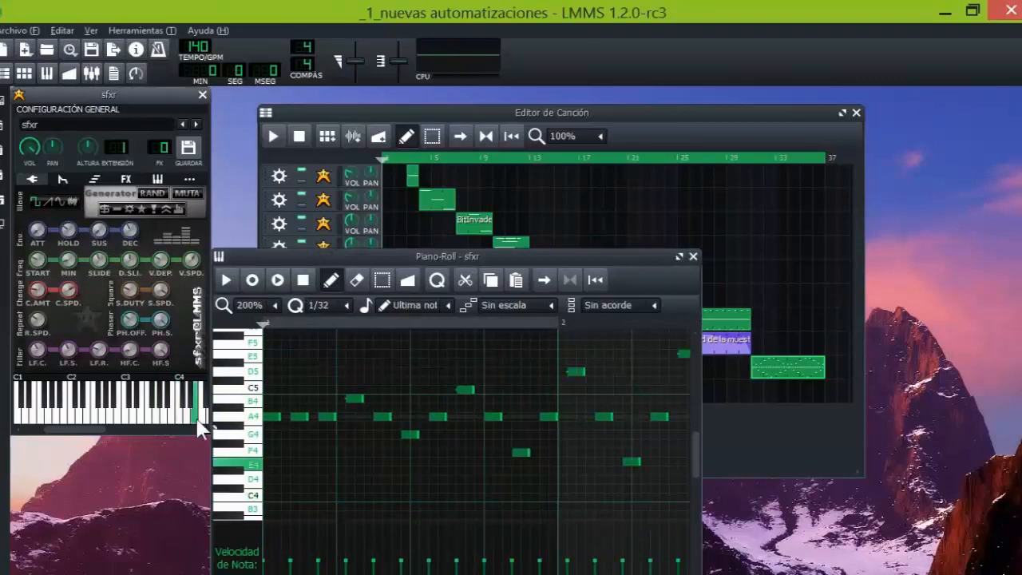
{"action": "left_click_drag", "start_coordinate": [92, 429], "coordinate": [140, 445]}
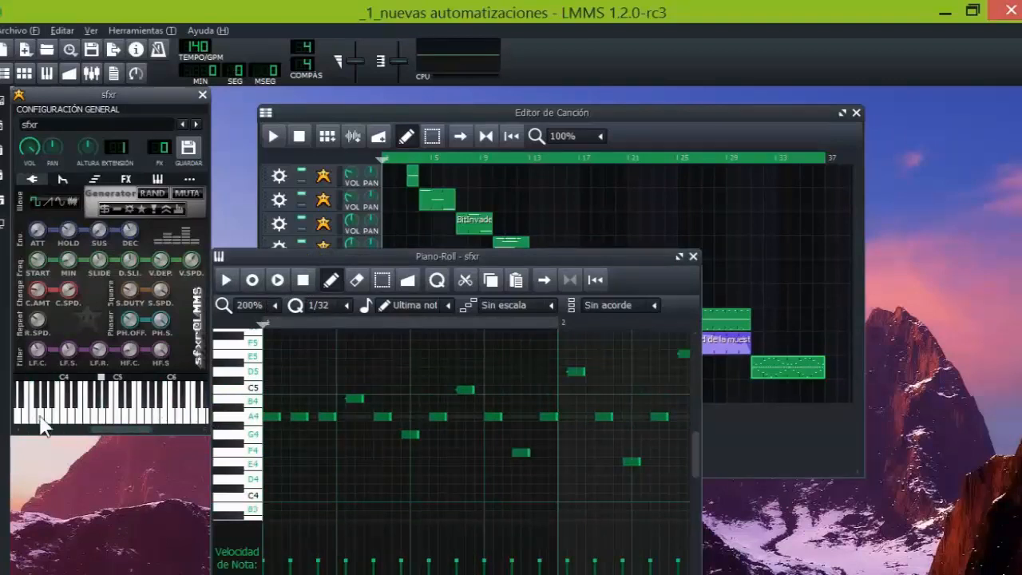
{"action": "left_click_drag", "start_coordinate": [40, 417], "coordinate": [175, 427]}
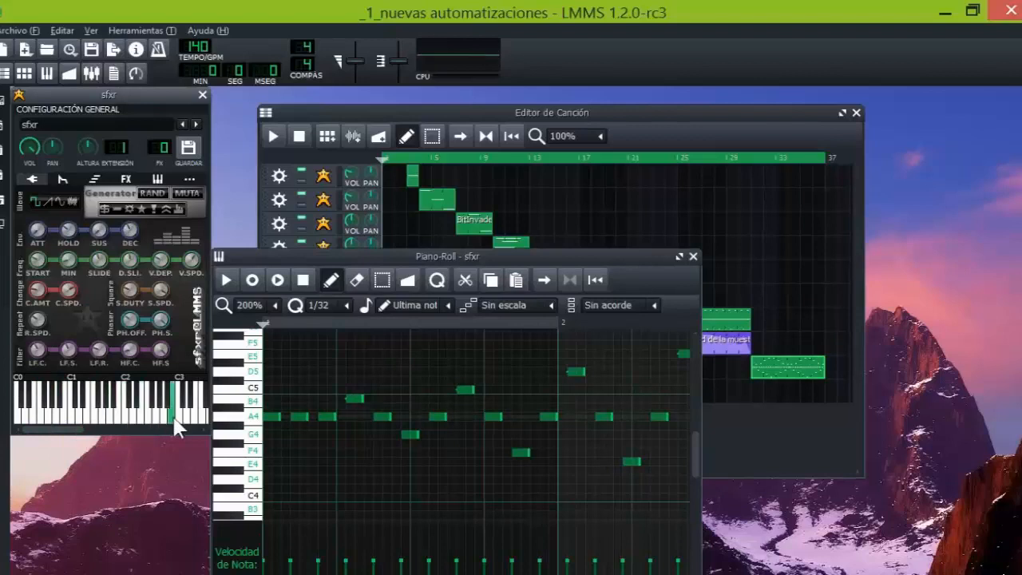
{"action": "left_click", "coordinate": [119, 421]}
- Readjust sfxr's change amount and audition notes around C4 to compare the sound
{"action": "left_click_drag", "start_coordinate": [72, 430], "coordinate": [123, 433]}
{"action": "left_click", "coordinate": [107, 417]}
{"action": "left_click", "coordinate": [130, 416]}
{"action": "left_click_drag", "start_coordinate": [37, 290], "coordinate": [38, 300]}
{"action": "left_click", "coordinate": [106, 418]}
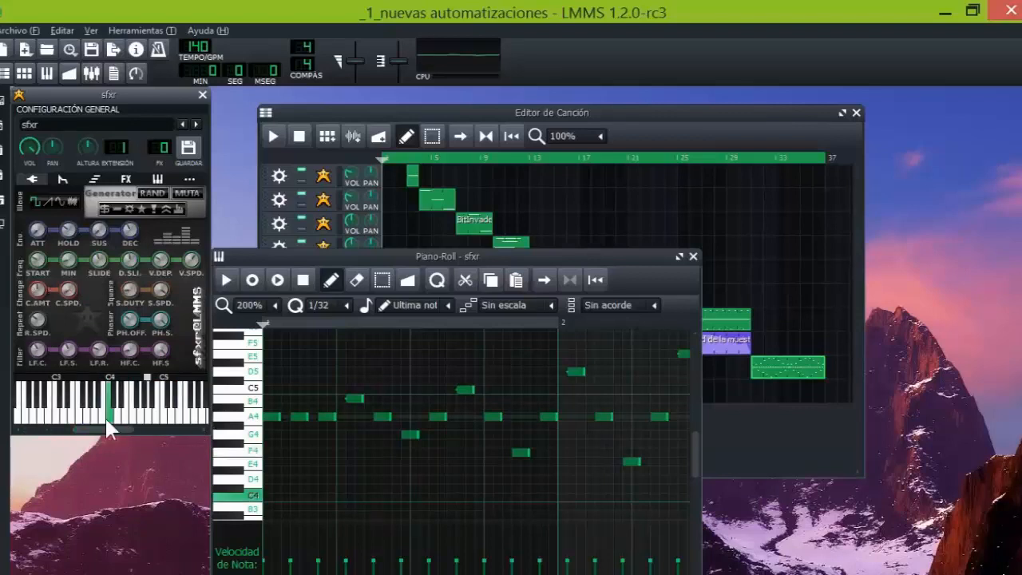
- Audition C4, A4 and other notes along the sfxr keyboard, and play the pattern again
{"action": "left_click_drag", "start_coordinate": [132, 424], "coordinate": [158, 427]}
{"action": "left_click", "coordinate": [147, 415]}
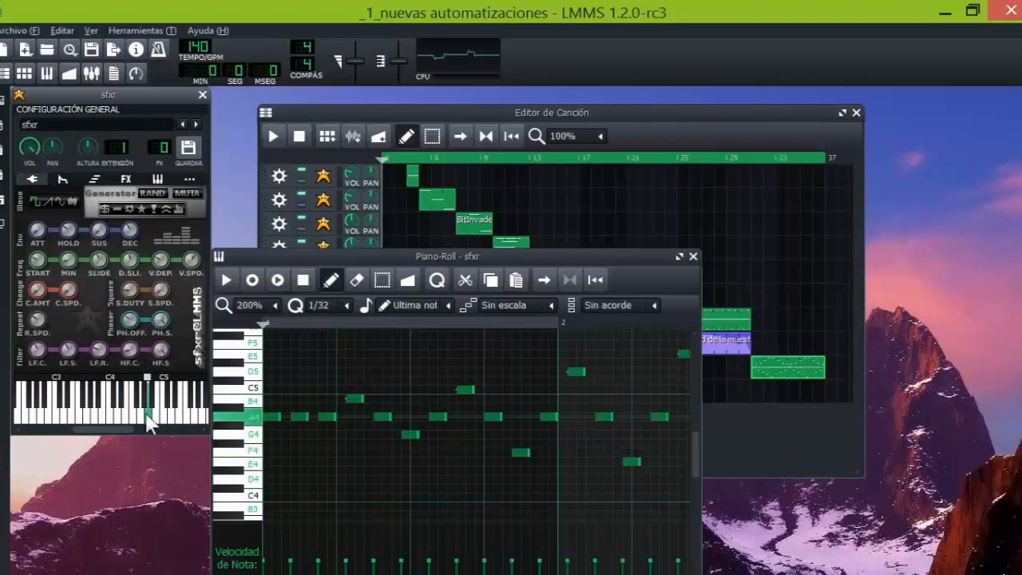
{"action": "left_click", "coordinate": [109, 415]}
{"action": "left_click", "coordinate": [146, 415]}
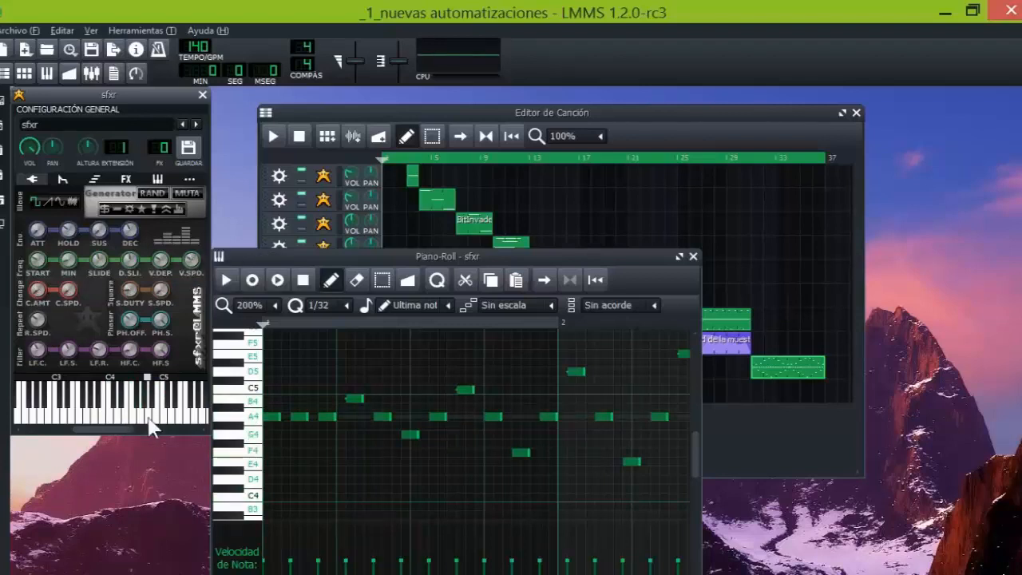
{"action": "left_click", "coordinate": [169, 418]}
{"action": "left_click", "coordinate": [55, 417]}
{"action": "left_click", "coordinate": [33, 418]}
{"action": "left_click", "coordinate": [101, 420]}
{"action": "left_click", "coordinate": [226, 280]}
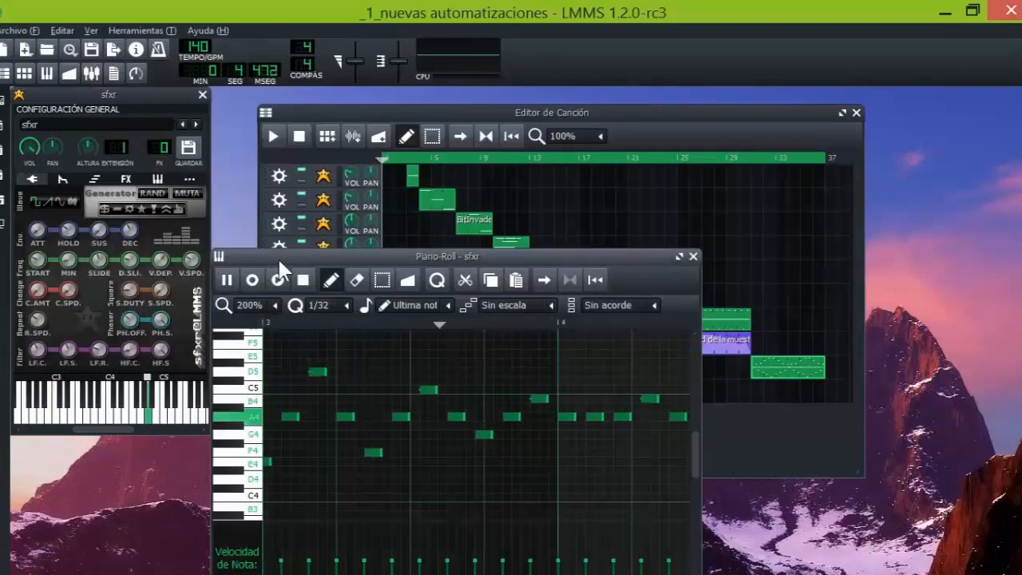
- Vary sfxr's low-pass and high-pass filter controls during playback, and stop the pattern
{"action": "left_click_drag", "start_coordinate": [129, 352], "coordinate": [159, 347]}
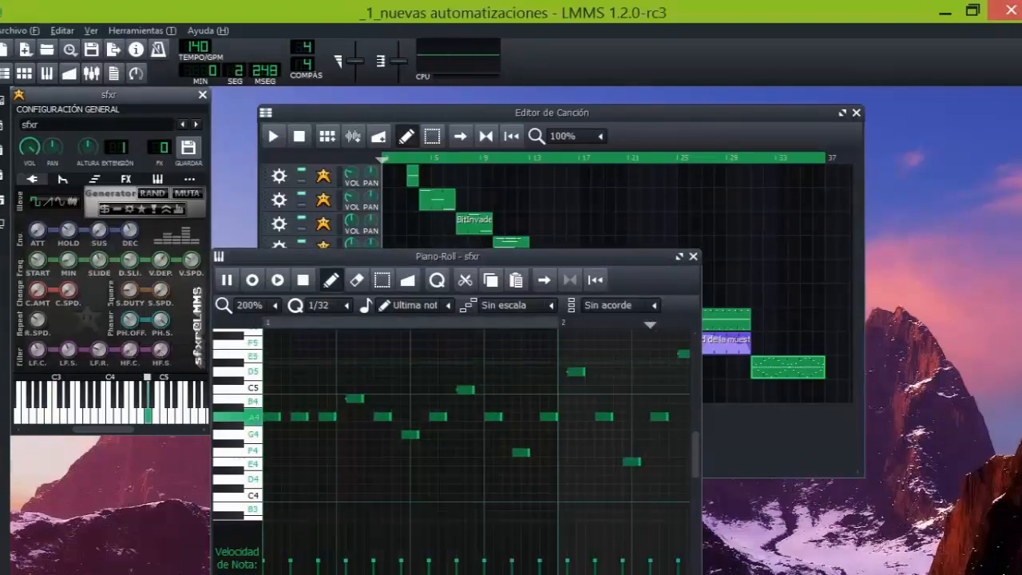
{"action": "left_click_drag", "start_coordinate": [37, 349], "coordinate": [128, 360]}
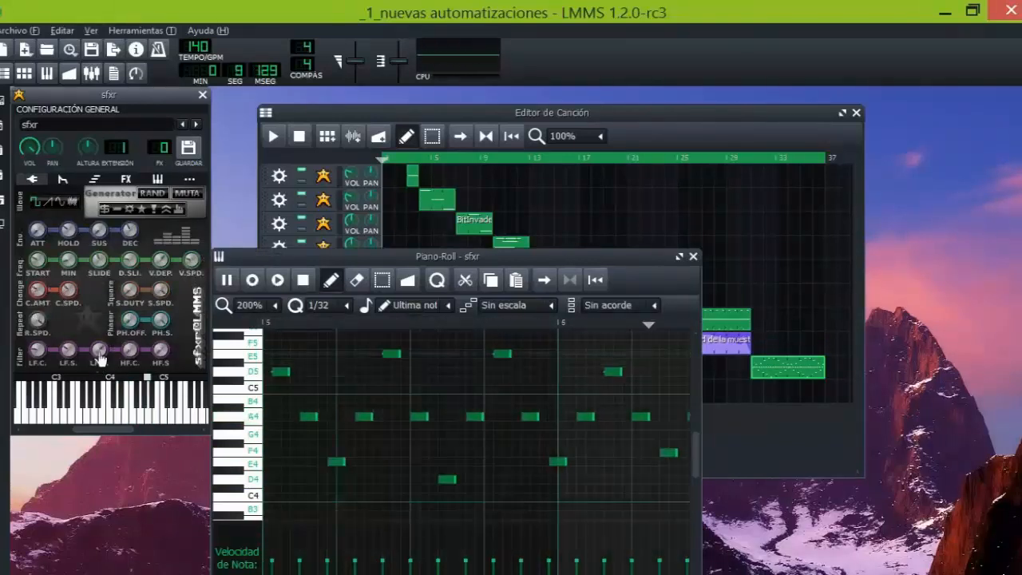
{"action": "key", "text": "space"}
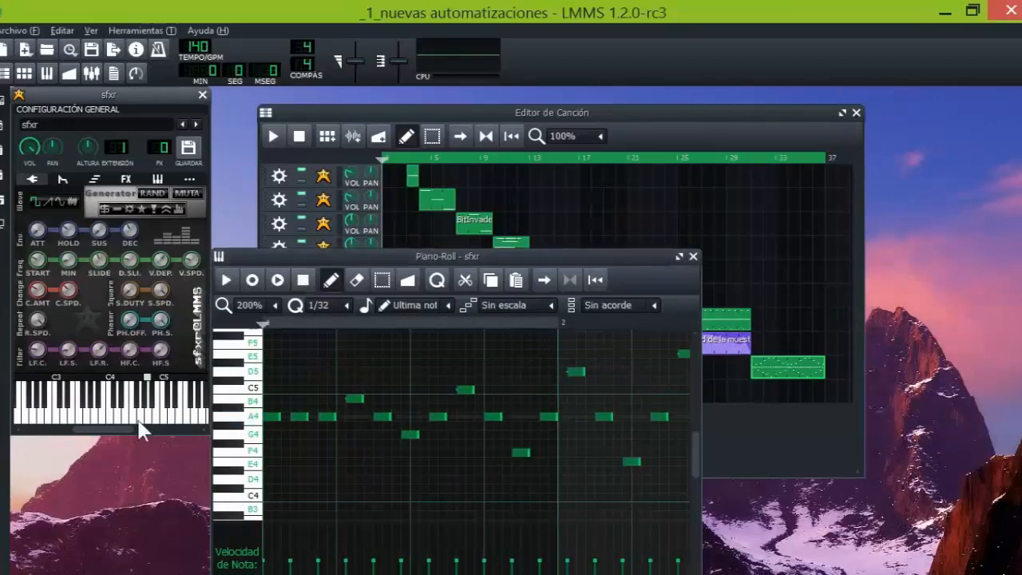
- Audition notes between D5 and B3 on the sfxr piano roll keys, and close the piano roll
{"action": "left_click_drag", "start_coordinate": [88, 430], "coordinate": [135, 430]}
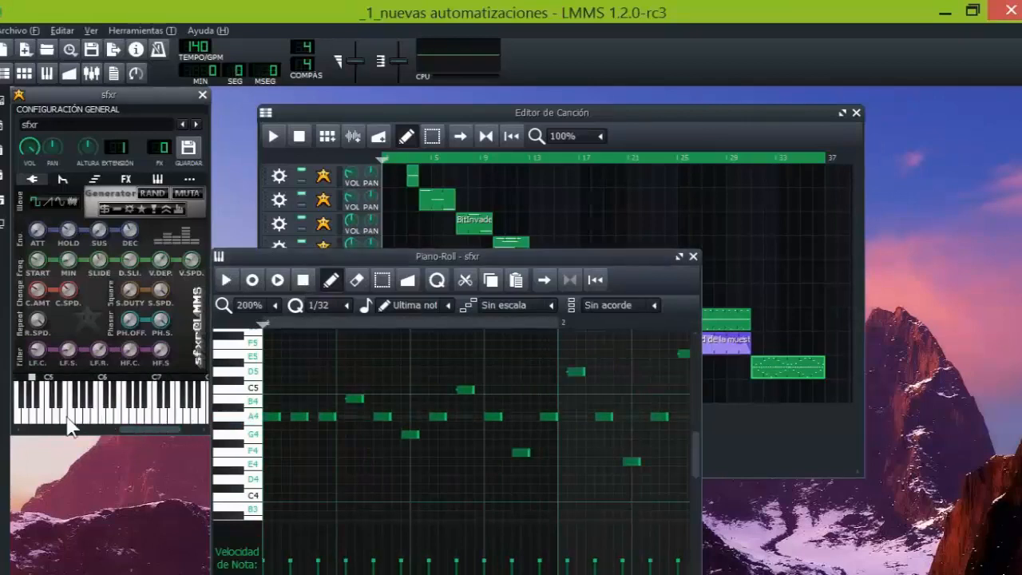
{"action": "left_click", "coordinate": [223, 398]}
{"action": "left_click", "coordinate": [262, 412]}
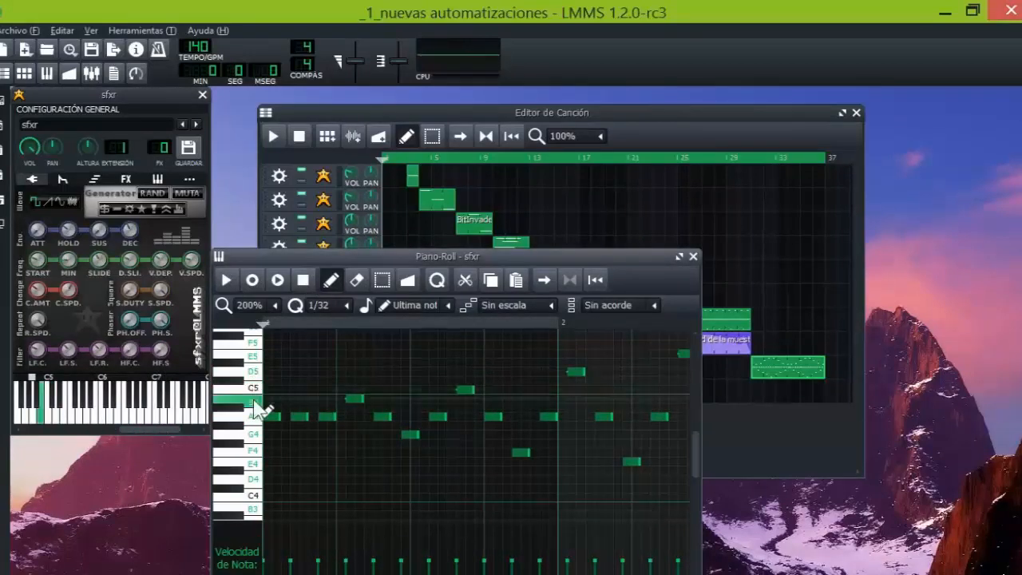
{"action": "left_click", "coordinate": [257, 453]}
{"action": "left_click_drag", "start_coordinate": [255, 457], "coordinate": [251, 517]}
{"action": "left_click_drag", "start_coordinate": [254, 380], "coordinate": [257, 491]}
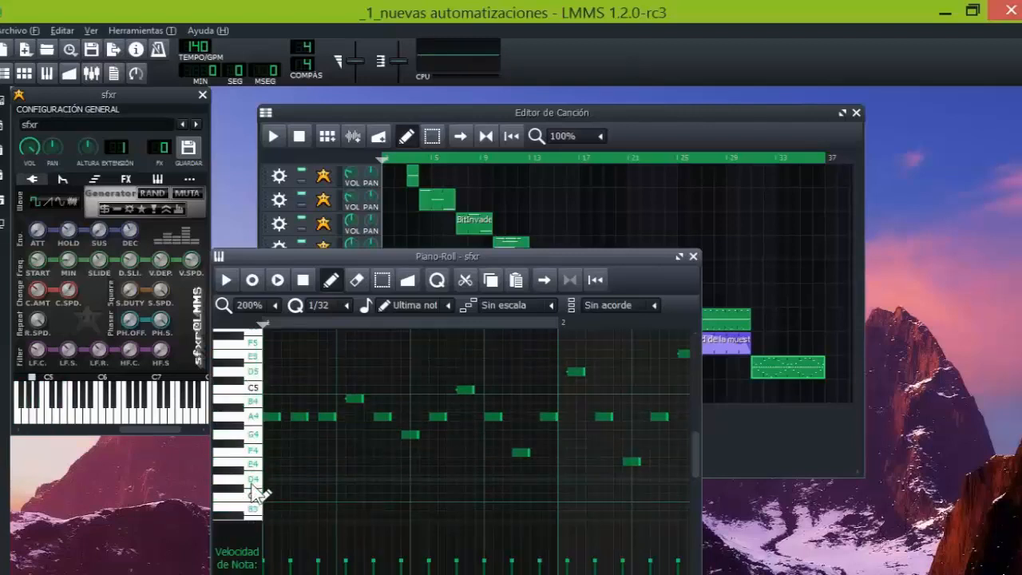
{"action": "left_click", "coordinate": [692, 257]}
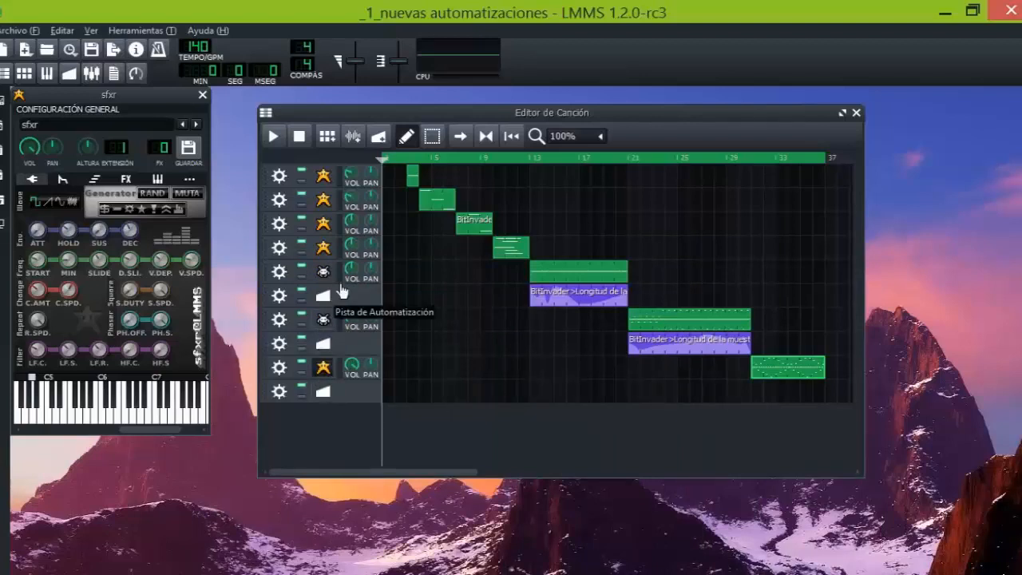
- Open the first BitInvader pattern in the piano roll, play it and stop it
{"action": "double_click", "coordinate": [553, 276]}
{"action": "left_click", "coordinate": [225, 279]}
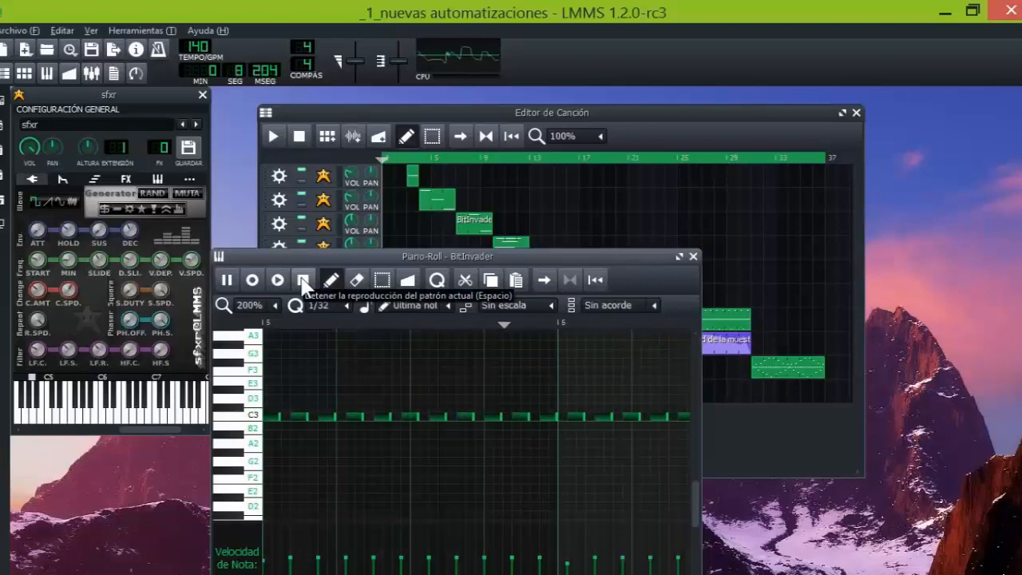
{"action": "left_click", "coordinate": [303, 281]}
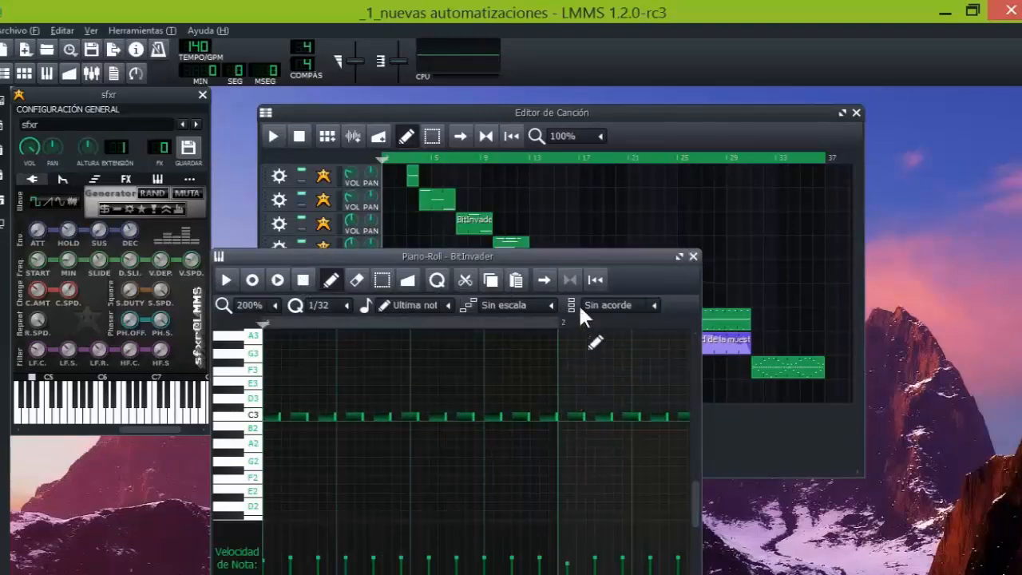
- Close the sfxr instrument and play the BitInvader pattern with its note panning shown, closing the piano roll at the end
{"action": "left_click_drag", "start_coordinate": [567, 258], "coordinate": [685, 148]}
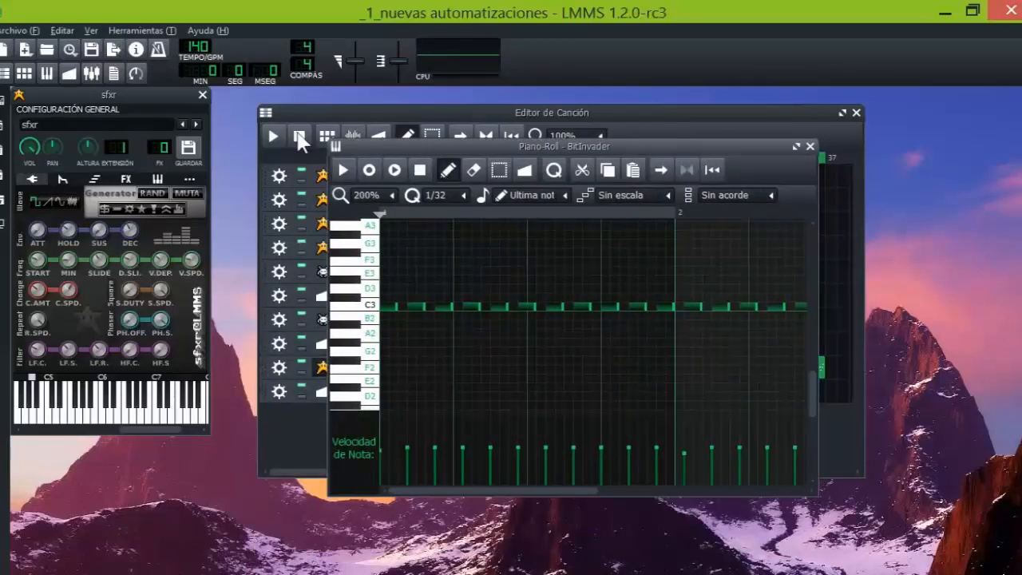
{"action": "left_click", "coordinate": [202, 95]}
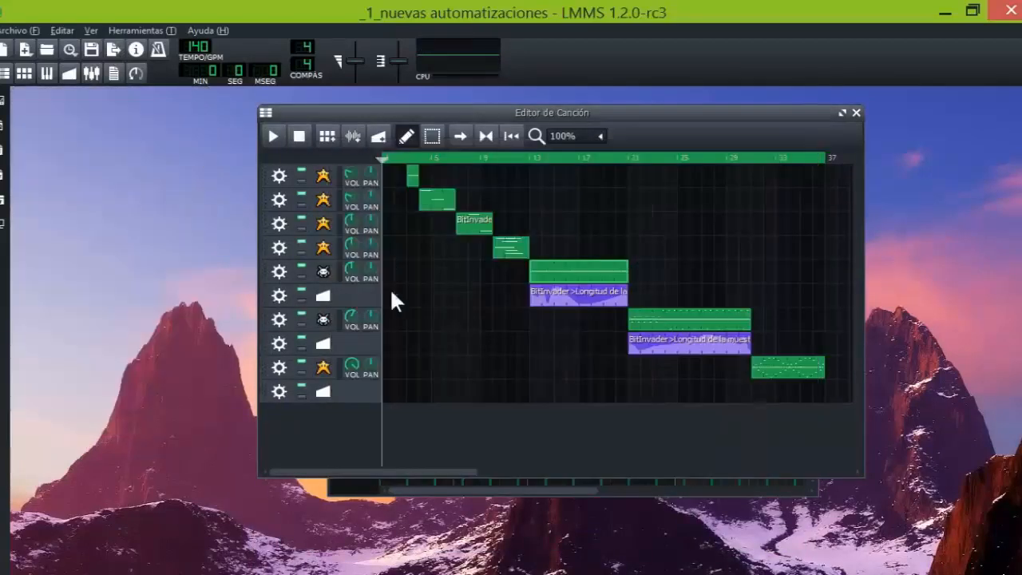
{"action": "left_click", "coordinate": [365, 482]}
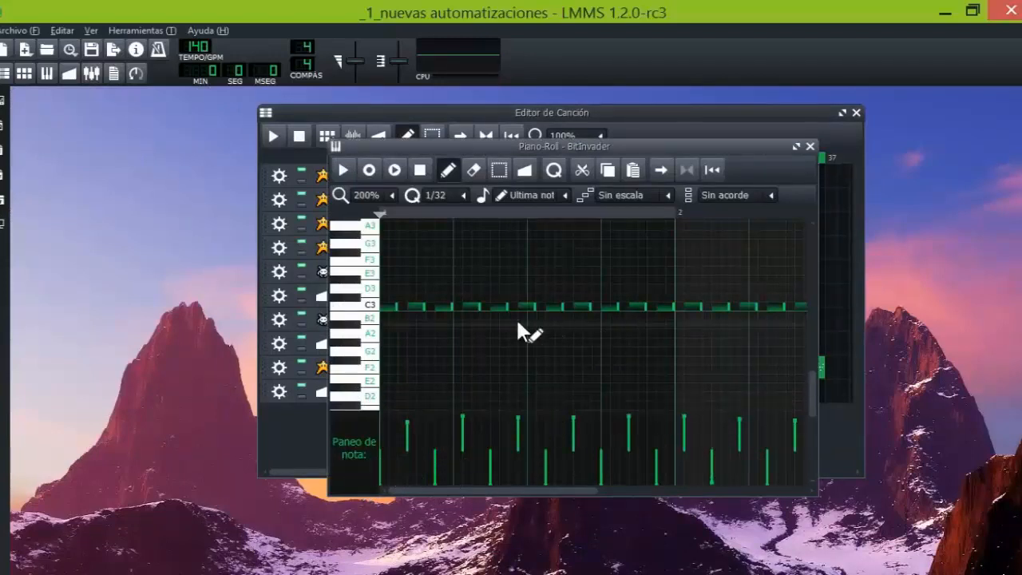
{"action": "left_click", "coordinate": [346, 170]}
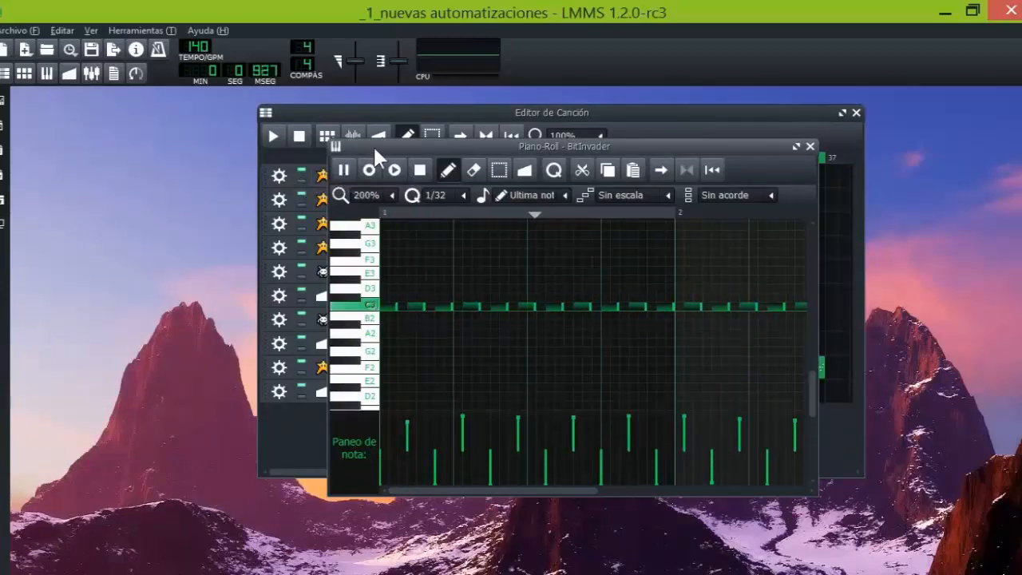
{"action": "left_click_drag", "start_coordinate": [373, 144], "coordinate": [493, 114]}
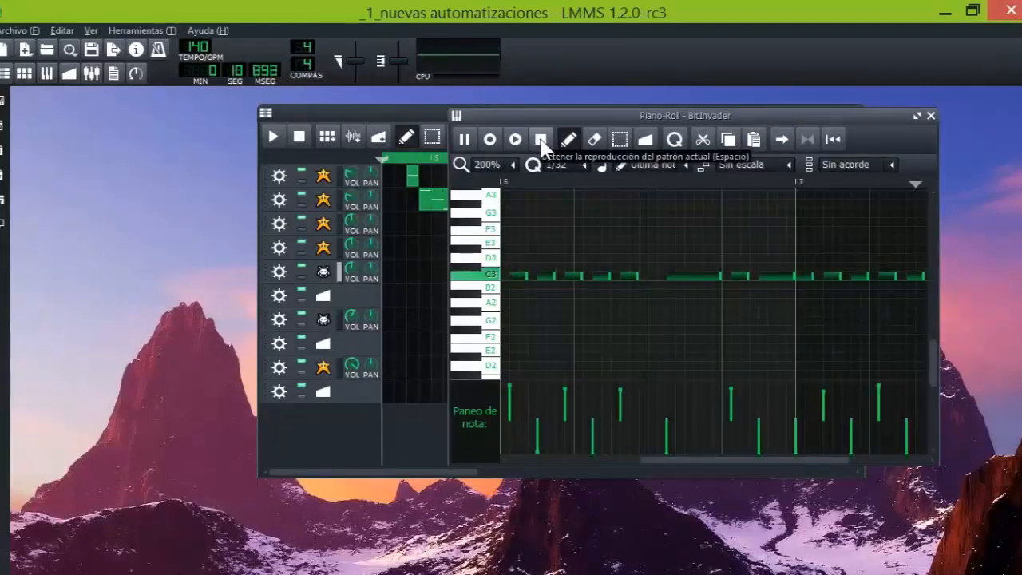
{"action": "left_click", "coordinate": [541, 141]}
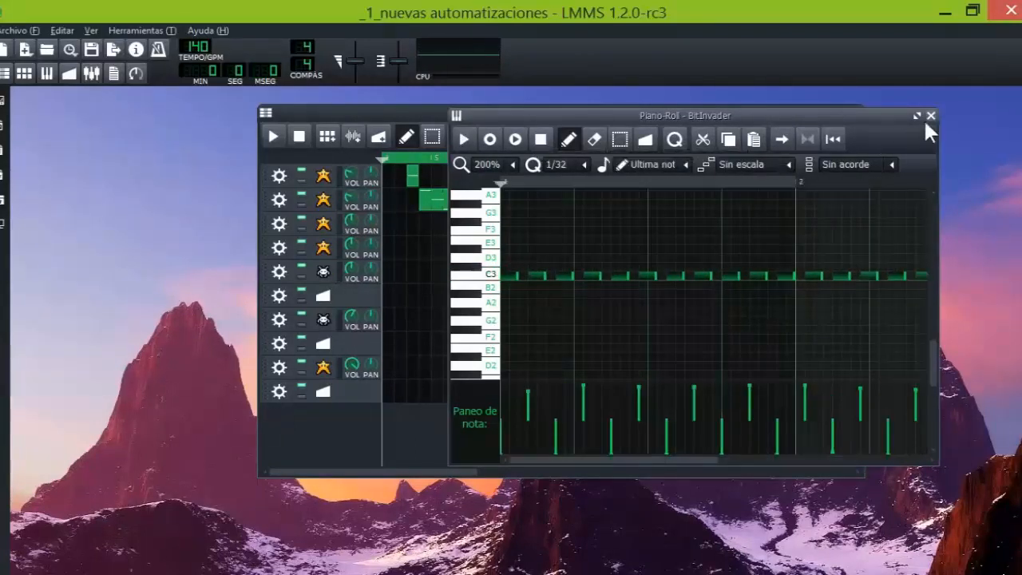
{"action": "left_click", "coordinate": [930, 115]}
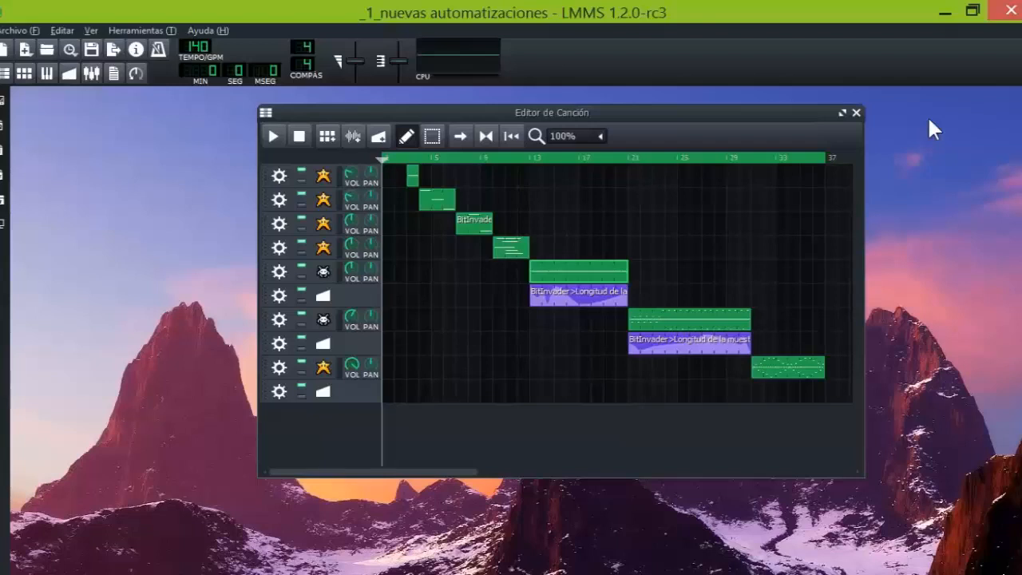
- Examine the first BitInvader track's sample-length automation curve, and vary the Length control in its instrument window
{"action": "double_click", "coordinate": [570, 309]}
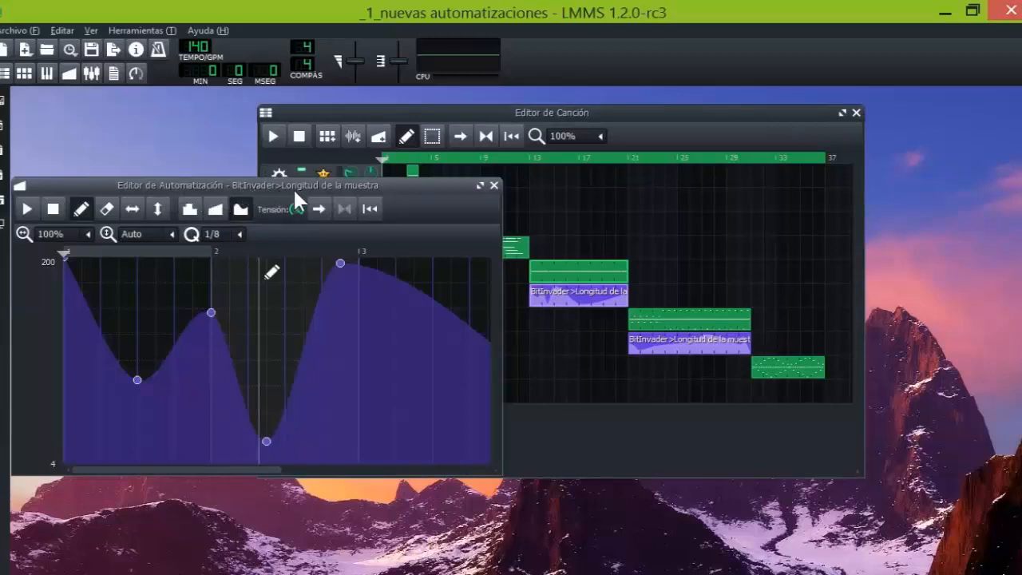
{"action": "left_click", "coordinate": [493, 185]}
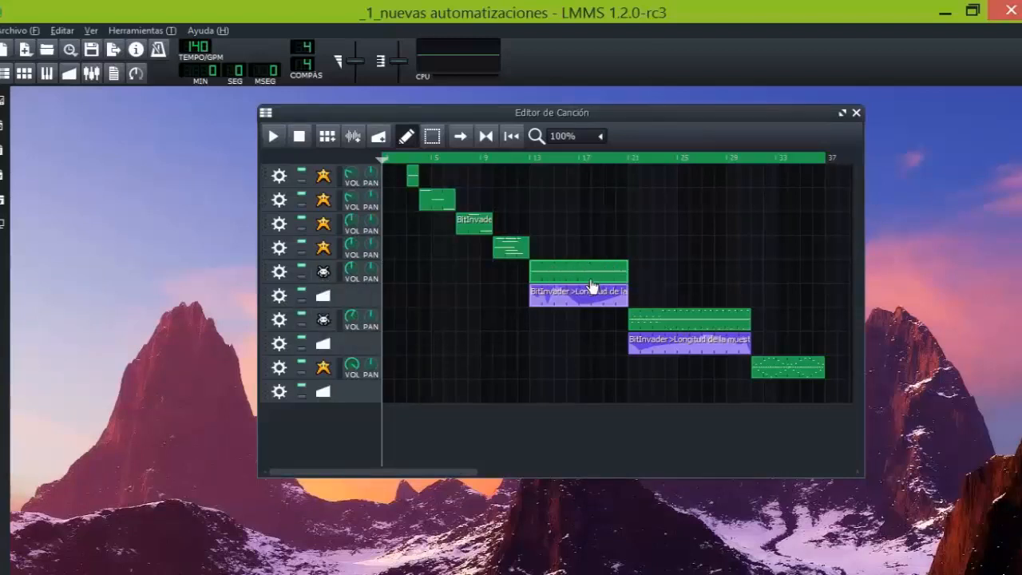
{"action": "left_click", "coordinate": [323, 274]}
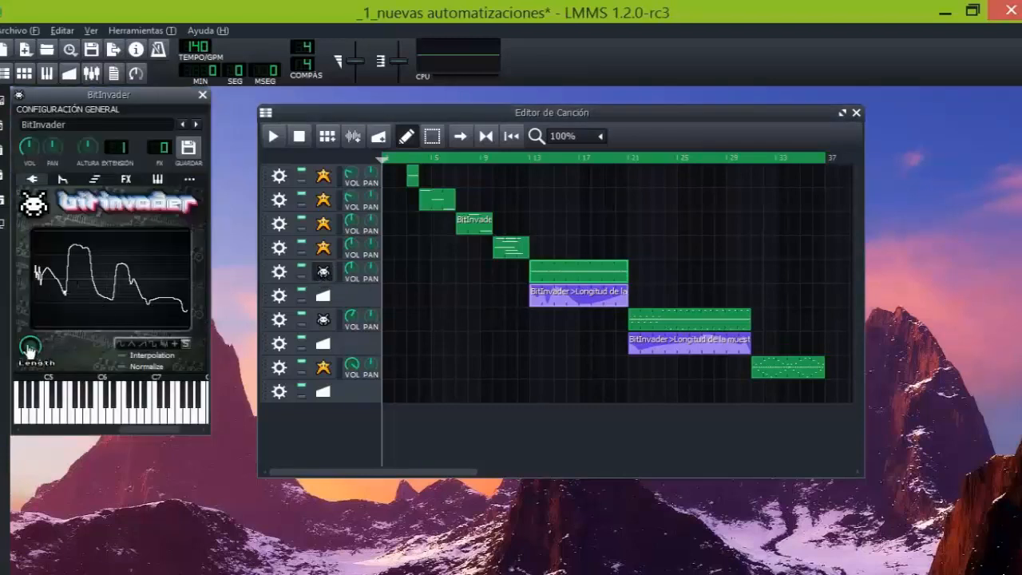
{"action": "mouse_move", "coordinate": [29, 348]}
{"action": "left_mouse_down"}
{"action": "mouse_move", "coordinate": [29, 371]}
{"action": "mouse_move", "coordinate": [30, 344]}
{"action": "left_mouse_up"}
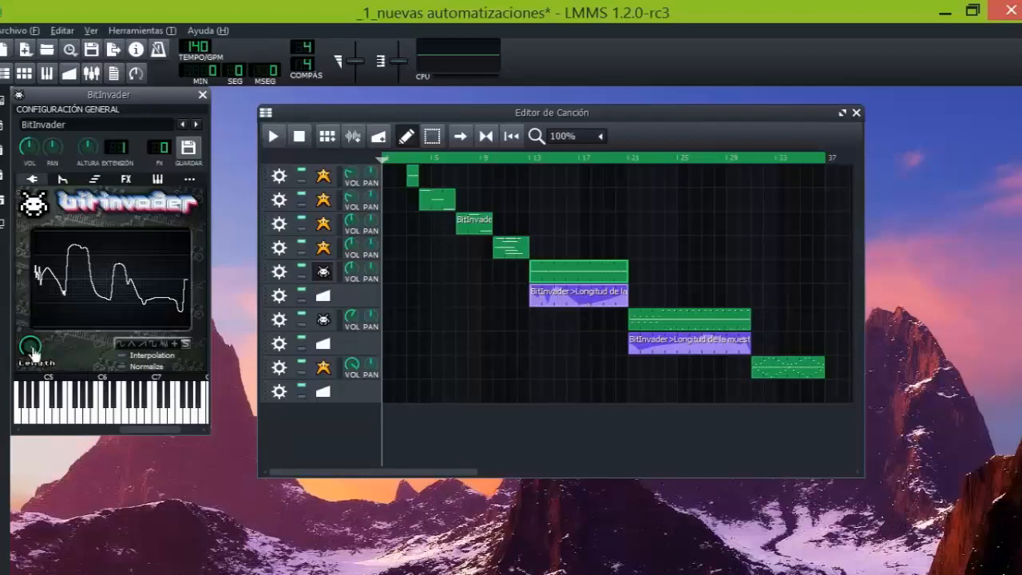
{"action": "left_click_drag", "start_coordinate": [38, 355], "coordinate": [586, 296]}
- Mute all song tracks except the first BitInvader track and the automation track directly below it
{"action": "left_click", "coordinate": [300, 245]}
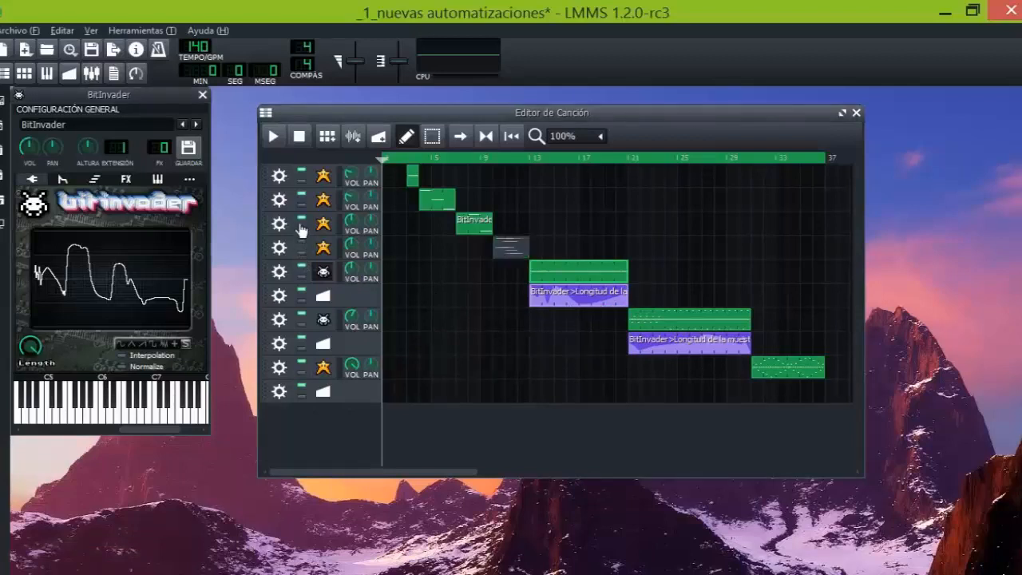
{"action": "left_click", "coordinate": [301, 221]}
{"action": "left_click", "coordinate": [301, 197]}
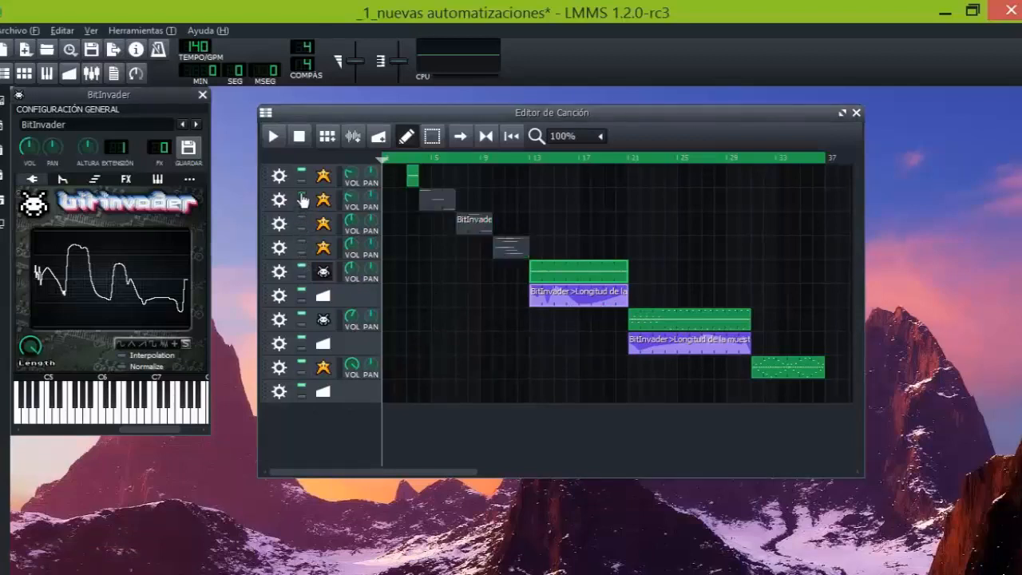
{"action": "left_click", "coordinate": [301, 174]}
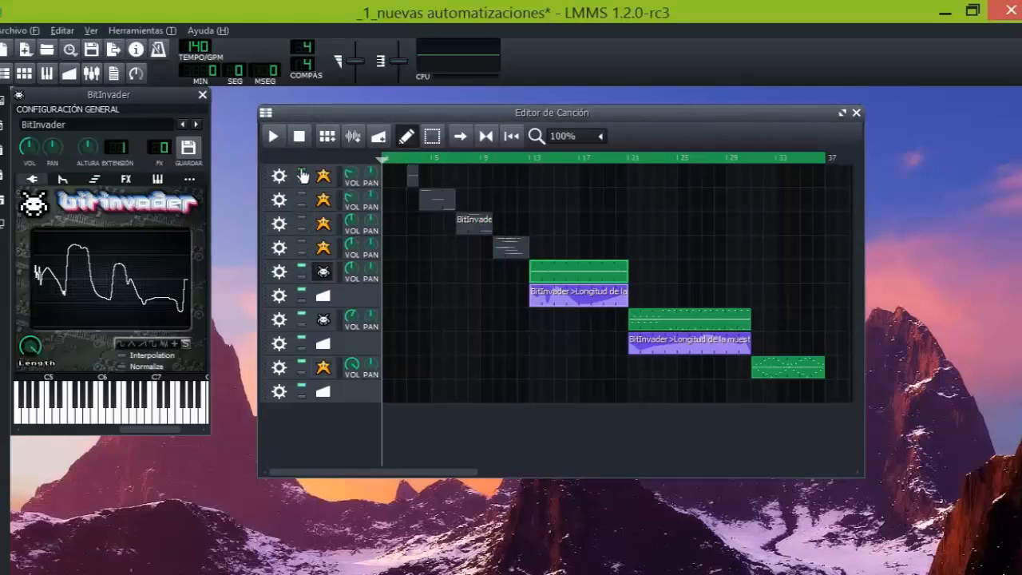
{"action": "left_click", "coordinate": [301, 317]}
{"action": "left_click", "coordinate": [302, 341]}
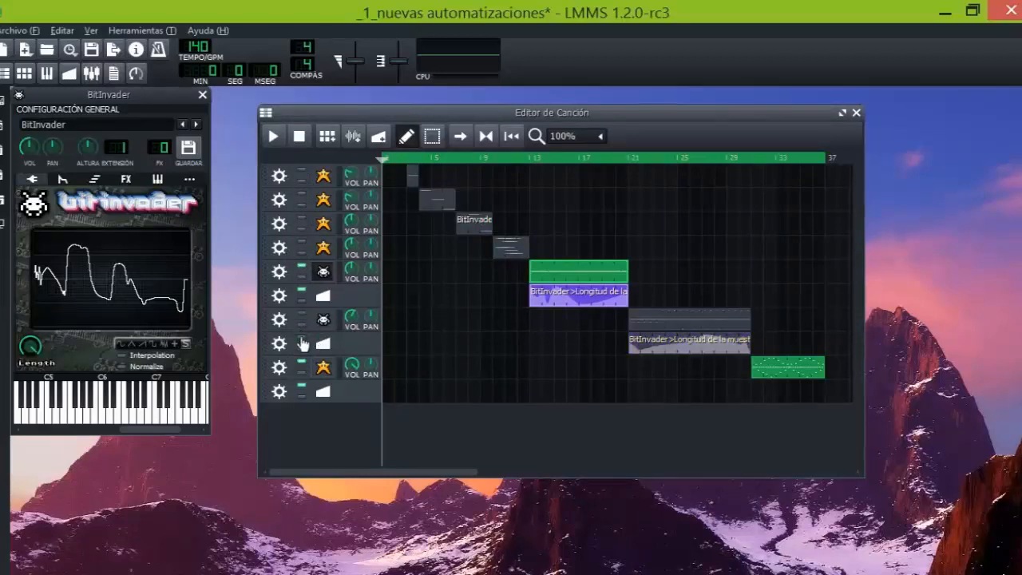
{"action": "left_click", "coordinate": [301, 365]}
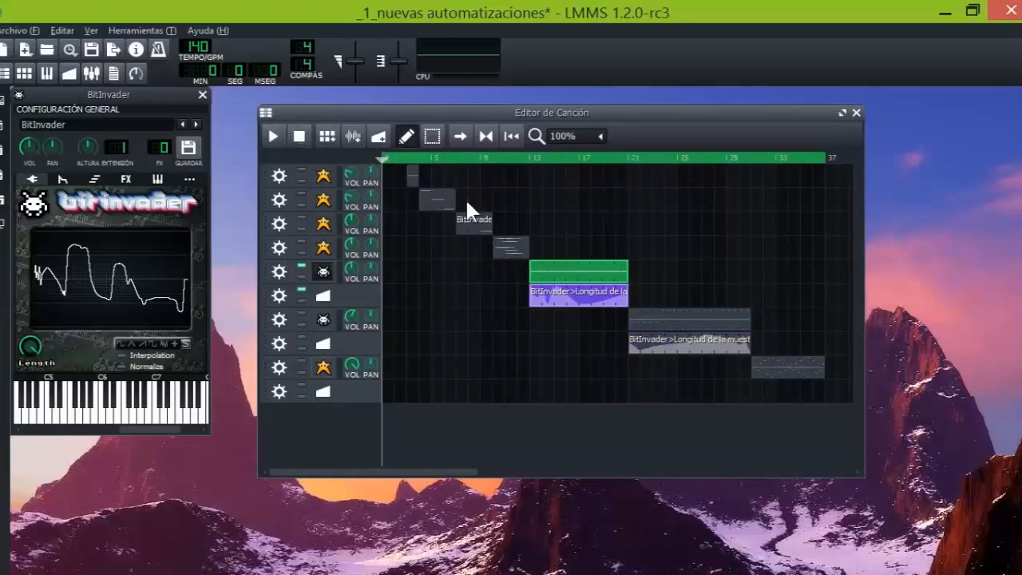
- Play the song from bar 11 through the BitInvader section to hear its Length automation, and stop it
{"action": "left_click", "coordinate": [512, 157]}
{"action": "left_click", "coordinate": [273, 134]}
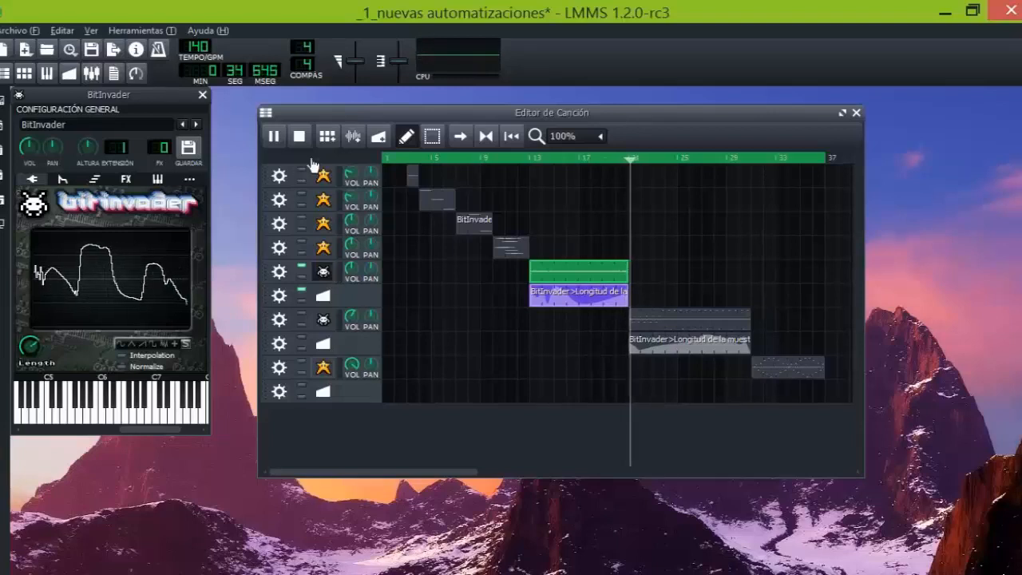
{"action": "left_click", "coordinate": [300, 138]}
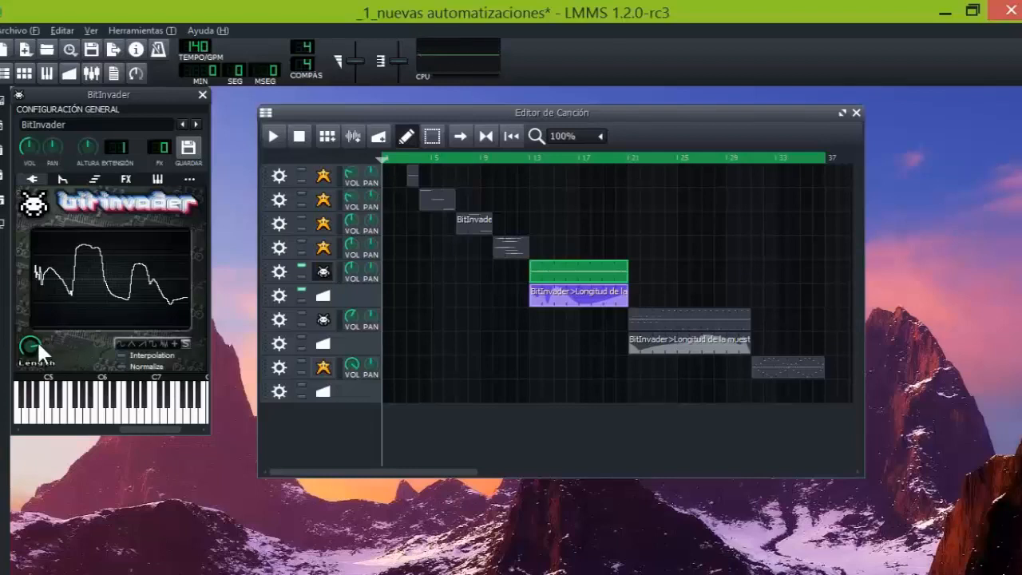
- Lower BitInvader's Length and redraw its waveform by hand with dips in the middle and a tall peak near the end
{"action": "mouse_move", "coordinate": [28, 343]}
{"action": "left_mouse_down"}
{"action": "mouse_move", "coordinate": [28, 374]}
{"action": "mouse_move", "coordinate": [32, 352]}
{"action": "left_mouse_up"}
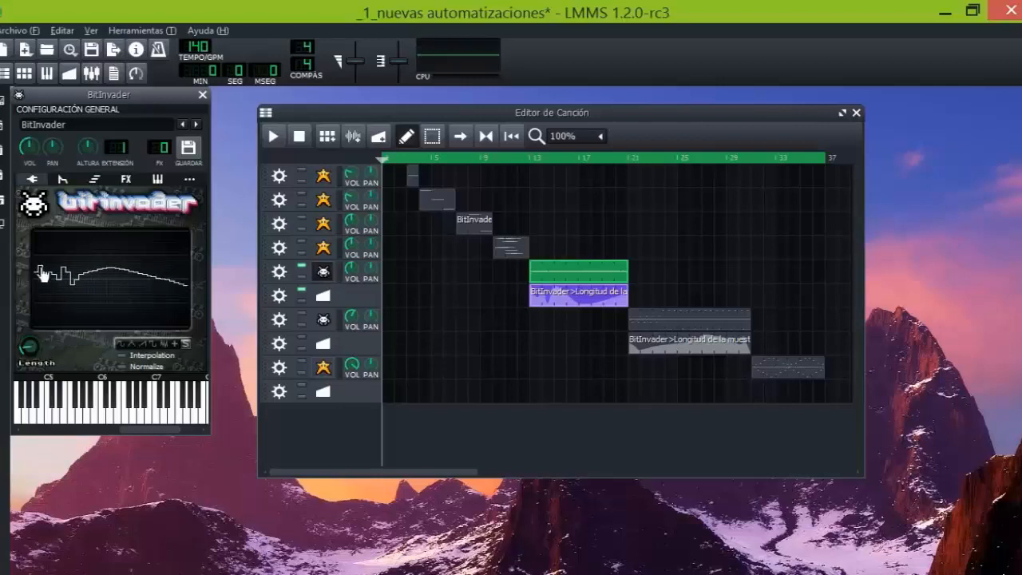
{"action": "mouse_move", "coordinate": [44, 274]}
{"action": "left_mouse_down"}
{"action": "mouse_move", "coordinate": [72, 276]}
{"action": "mouse_move", "coordinate": [104, 297]}
{"action": "mouse_move", "coordinate": [143, 276]}
{"action": "mouse_move", "coordinate": [187, 284]}
{"action": "left_mouse_up"}
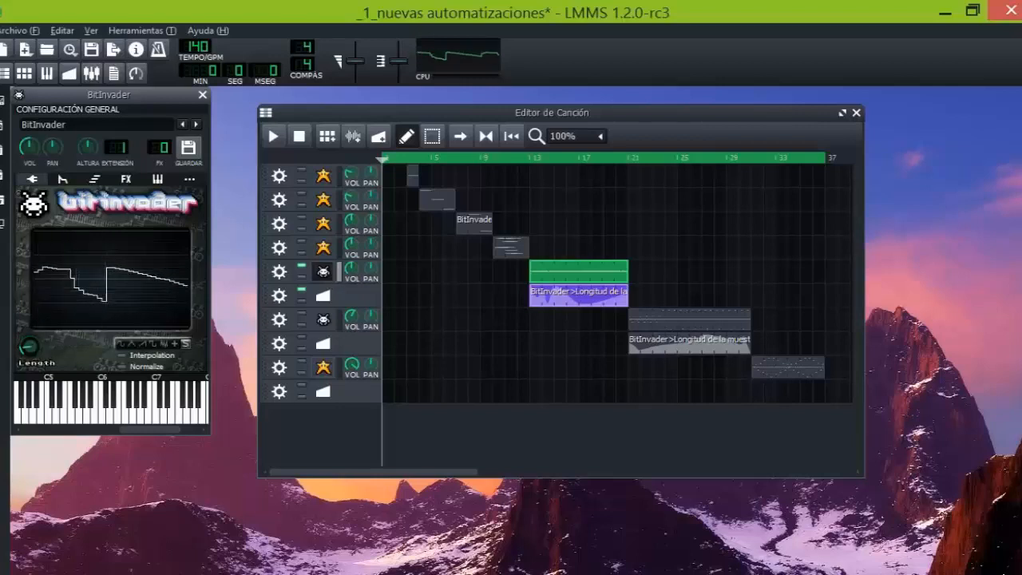
{"action": "left_click_drag", "start_coordinate": [96, 302], "coordinate": [90, 272]}
{"action": "mouse_move", "coordinate": [121, 275]}
{"action": "left_mouse_down"}
{"action": "mouse_move", "coordinate": [127, 257]}
{"action": "mouse_move", "coordinate": [144, 284]}
{"action": "mouse_move", "coordinate": [148, 254]}
{"action": "left_mouse_up"}
{"action": "left_click_drag", "start_coordinate": [165, 298], "coordinate": [170, 231]}
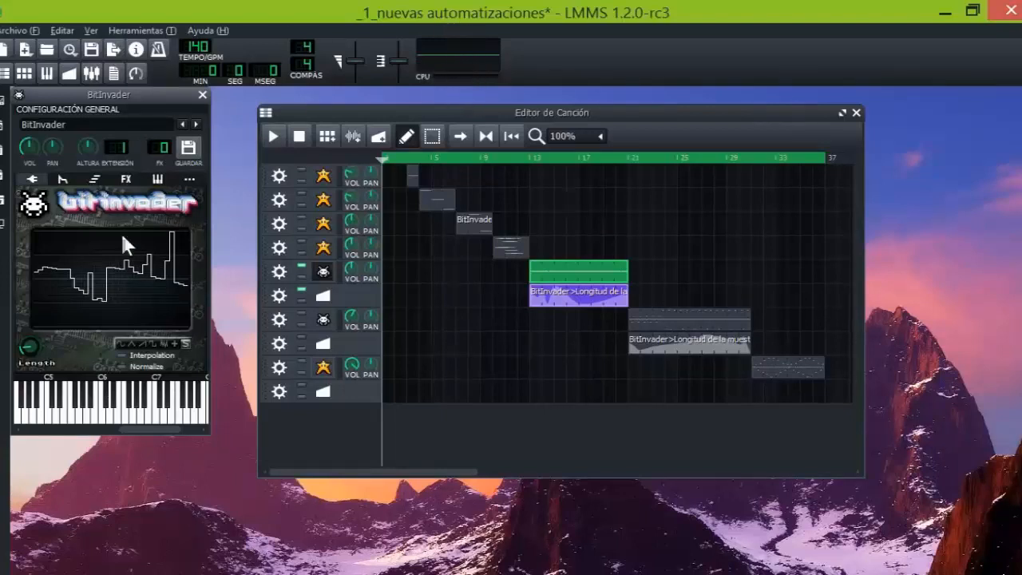
- Smooth the redrawn BitInvader waveform, audition a note, and raise the Length
{"action": "left_click", "coordinate": [186, 348]}
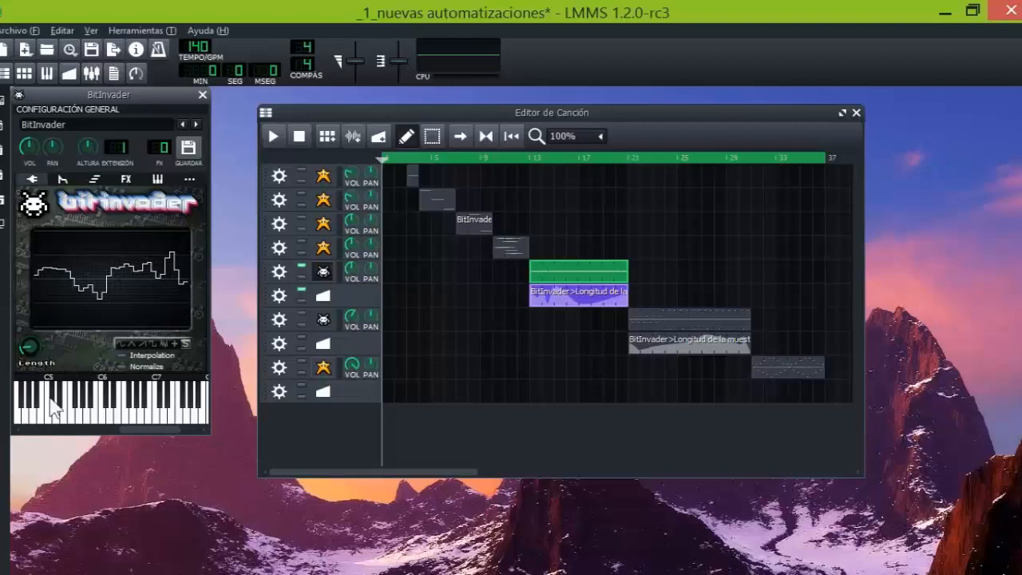
{"action": "left_click", "coordinate": [87, 417]}
{"action": "left_click_drag", "start_coordinate": [29, 347], "coordinate": [28, 286]}
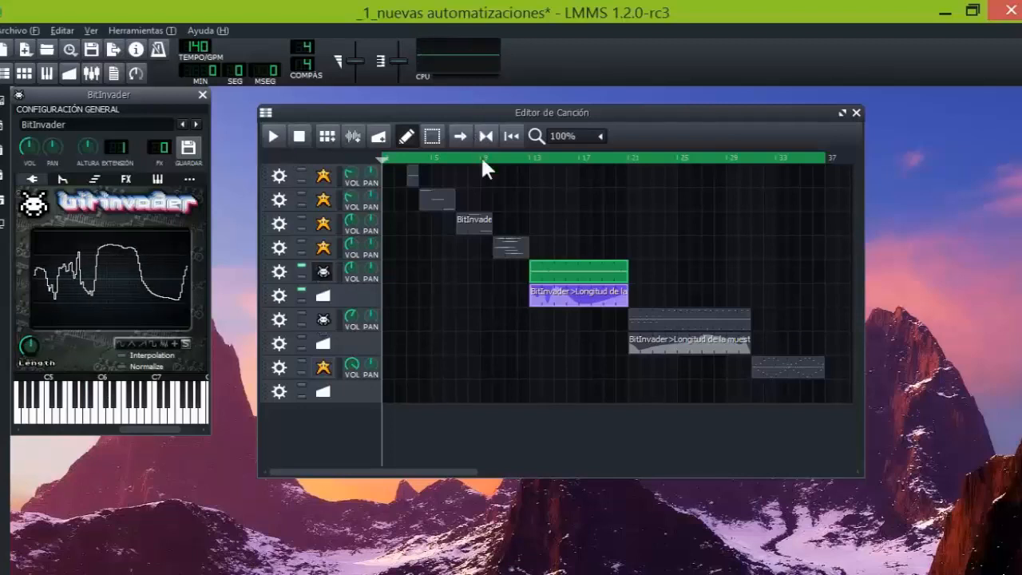
- Replay the song from bar 11 to hear the redrawn BitInvader waveform with its Length automation, and stop it
{"action": "left_click", "coordinate": [512, 158]}
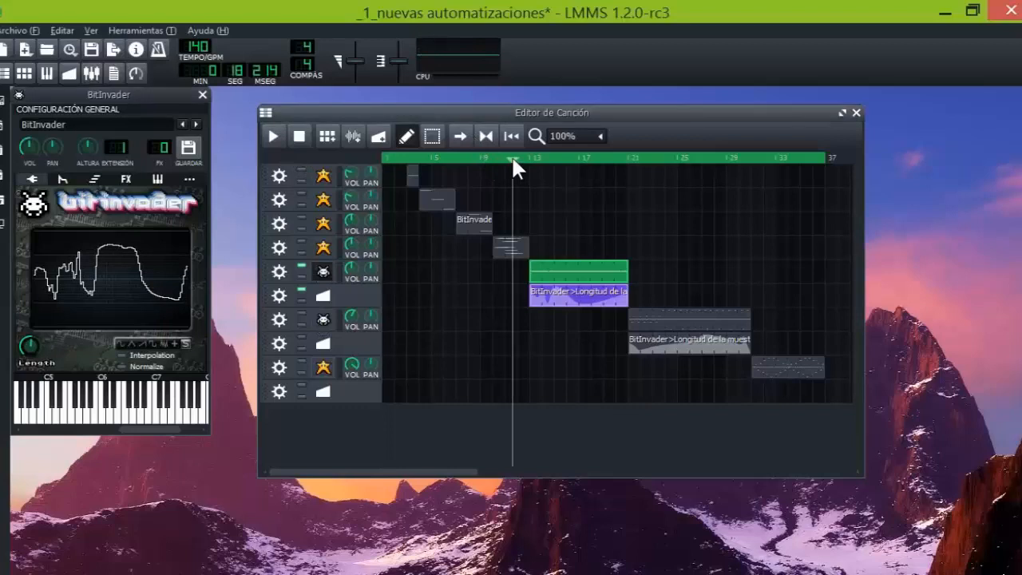
{"action": "left_click", "coordinate": [275, 136]}
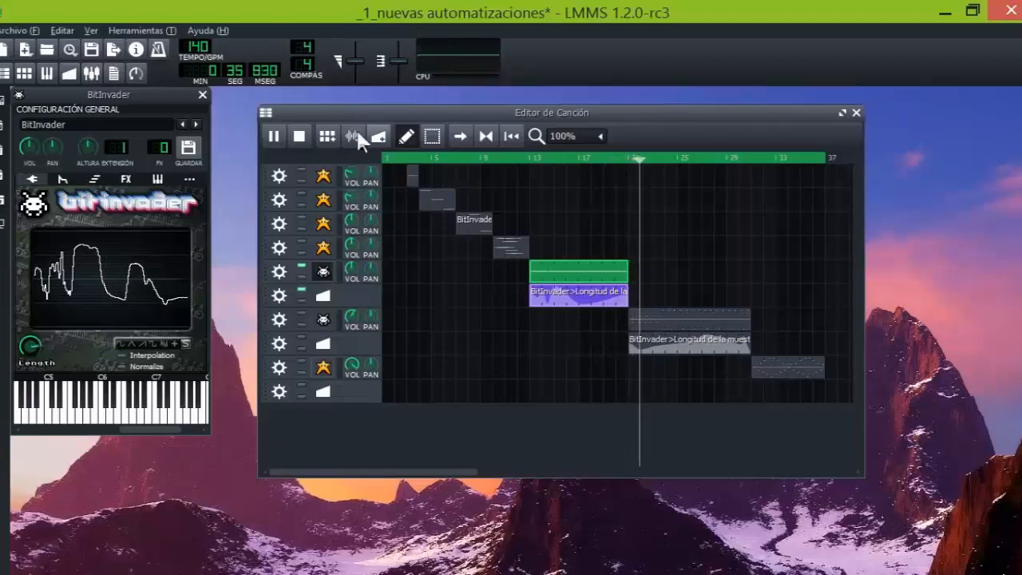
{"action": "left_click", "coordinate": [300, 136]}
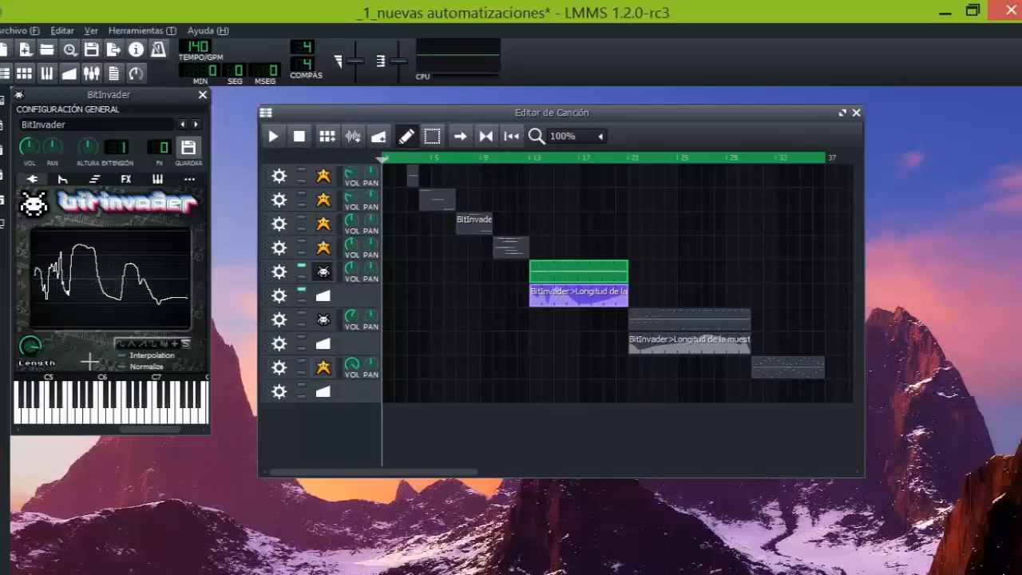
- Lower BitInvader's Length to shorten the drawn waveform, and smooth the waveform
{"action": "left_click", "coordinate": [30, 341]}
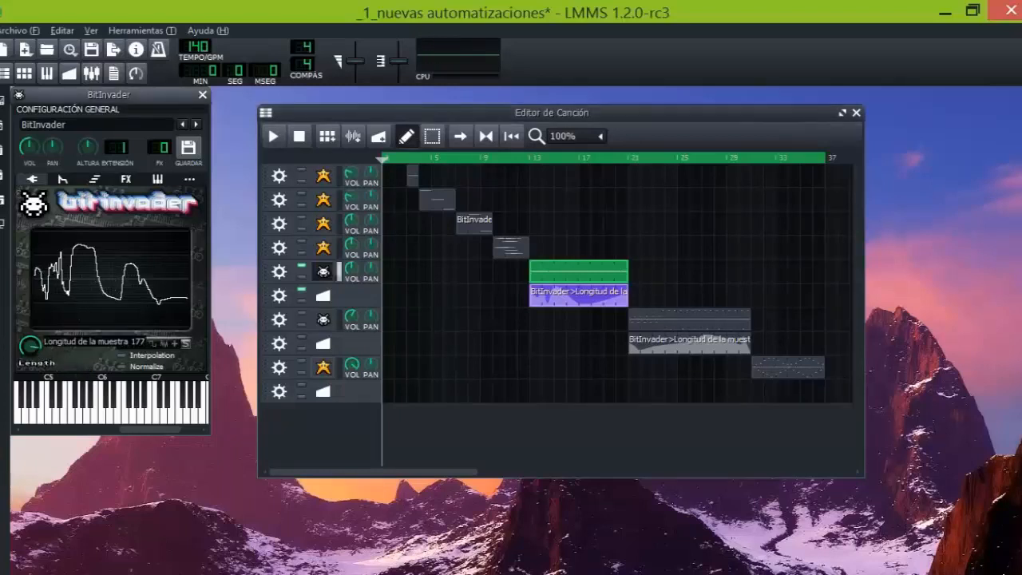
{"action": "left_click_drag", "start_coordinate": [29, 345], "coordinate": [32, 399]}
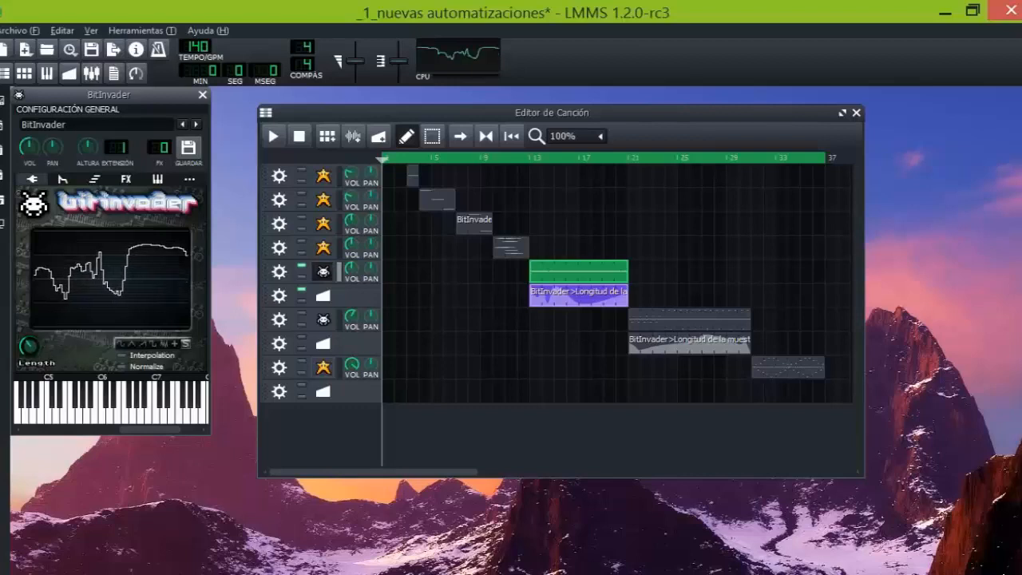
{"action": "left_click_drag", "start_coordinate": [30, 347], "coordinate": [30, 359]}
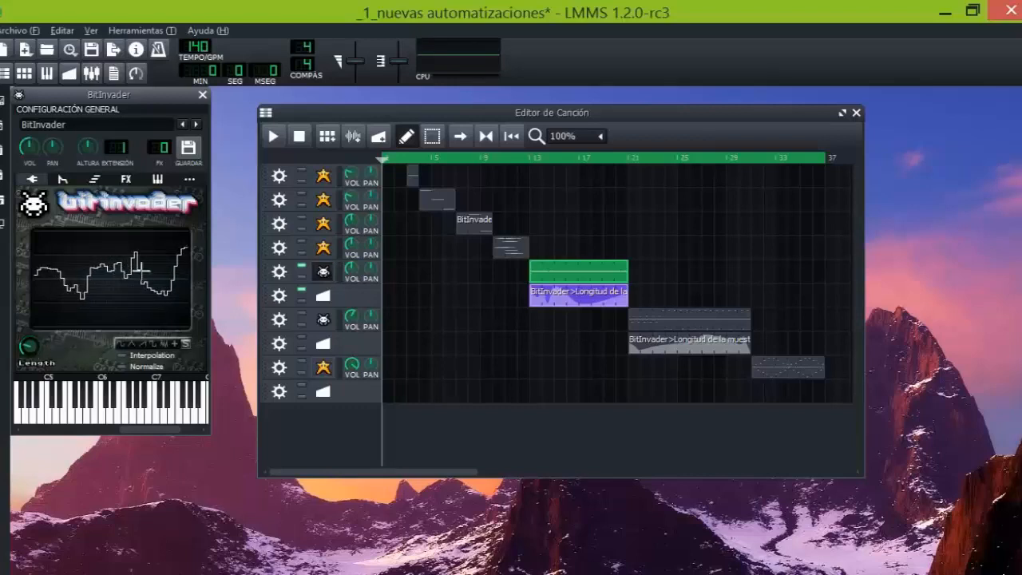
{"action": "left_click", "coordinate": [188, 346]}
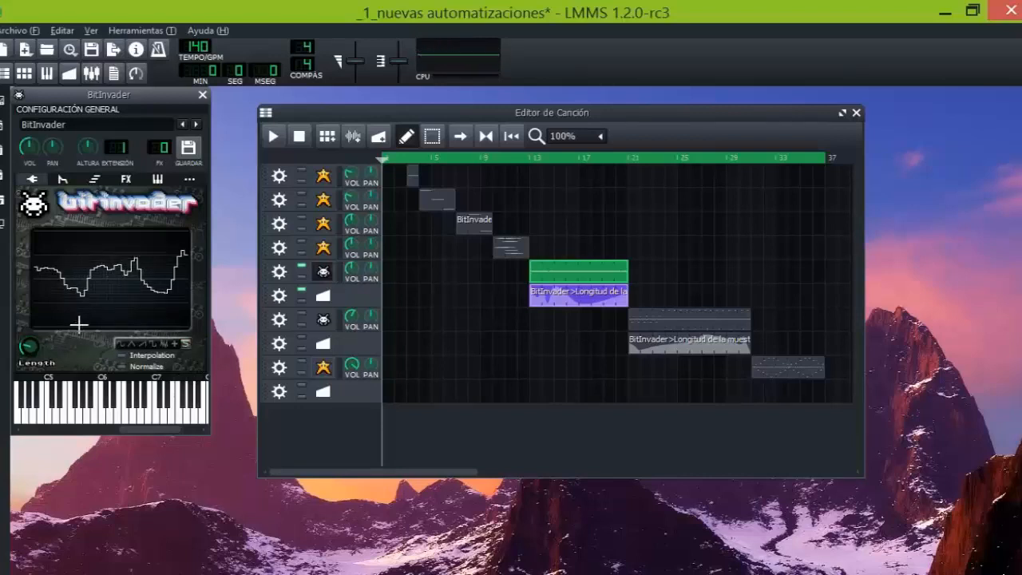
- Draw sharp dips and a tall peak into BitInvader's waveform at a very low Length, and smooth it at a higher Length
{"action": "mouse_move", "coordinate": [24, 348]}
{"action": "left_mouse_down"}
{"action": "mouse_move", "coordinate": [28, 302]}
{"action": "mouse_move", "coordinate": [30, 351]}
{"action": "left_mouse_up"}
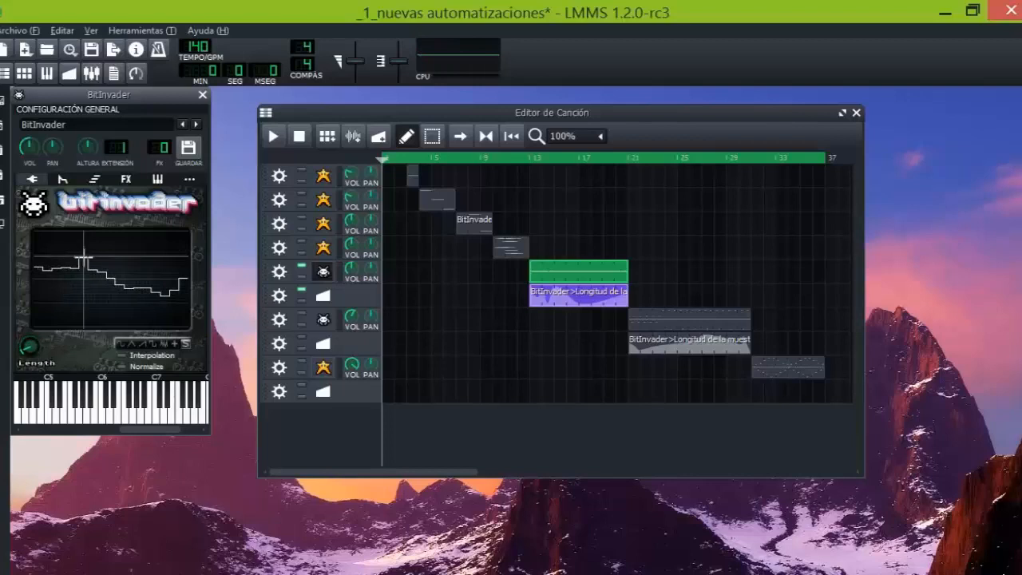
{"action": "mouse_move", "coordinate": [83, 277]}
{"action": "left_mouse_down"}
{"action": "mouse_move", "coordinate": [91, 291]}
{"action": "mouse_move", "coordinate": [68, 303]}
{"action": "left_mouse_up"}
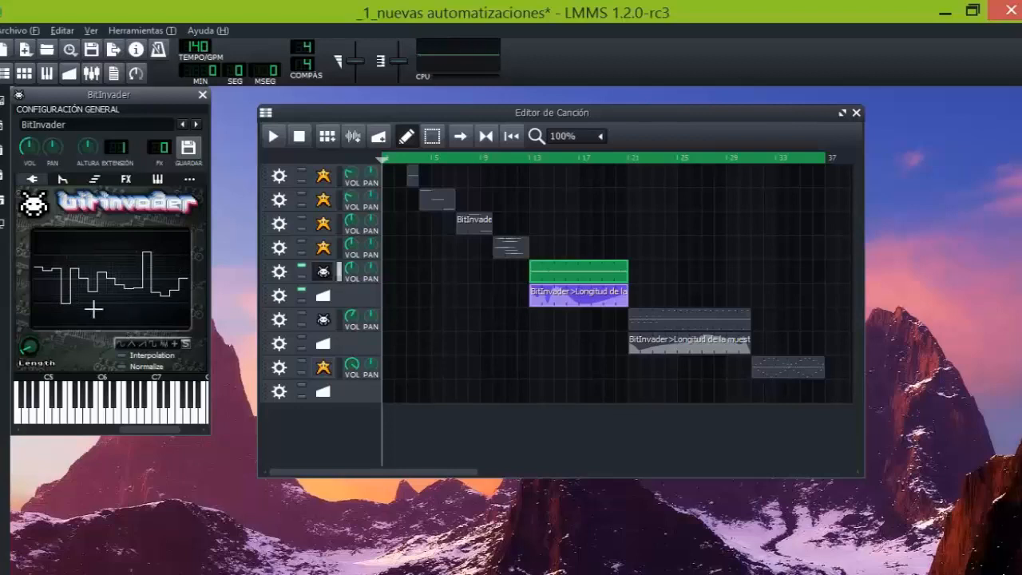
{"action": "left_click_drag", "start_coordinate": [29, 348], "coordinate": [32, 354]}
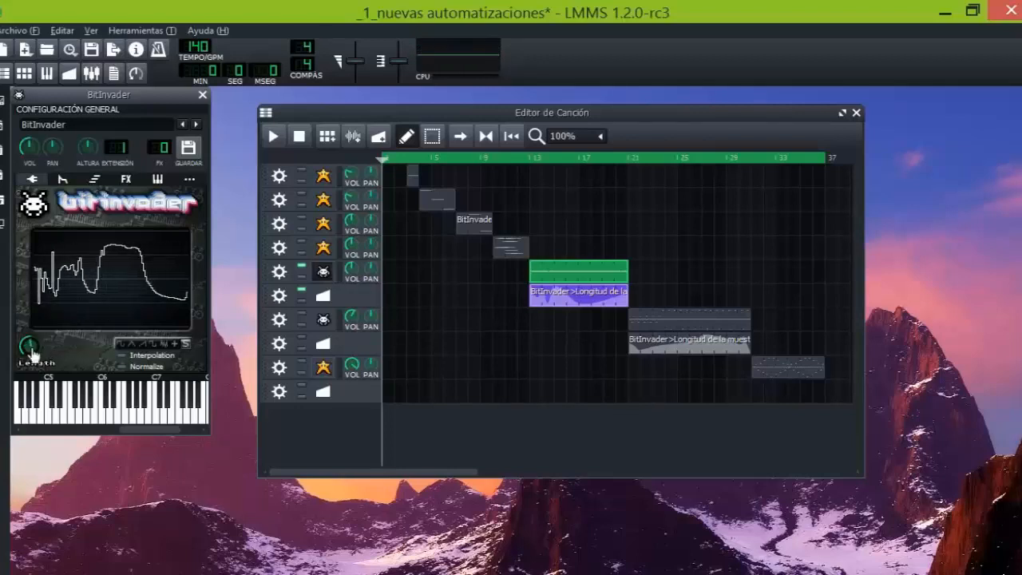
{"action": "left_click", "coordinate": [184, 345]}
{"action": "left_click_drag", "start_coordinate": [29, 346], "coordinate": [29, 331]}
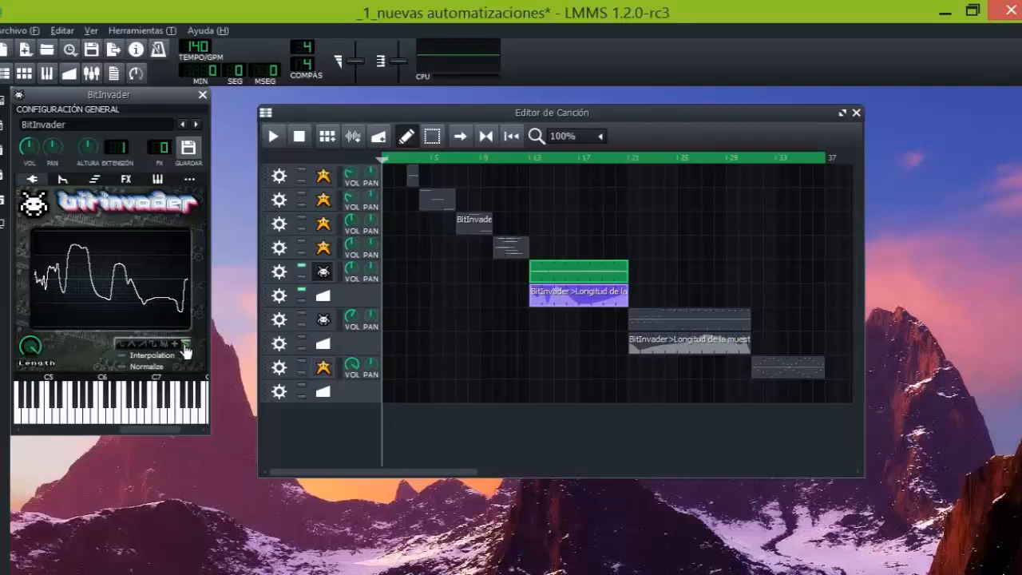
- Lower BitInvader's Length and redraw the first part of the waveform by hand with a deep dip near its start
{"action": "left_click_drag", "start_coordinate": [32, 360], "coordinate": [31, 337]}
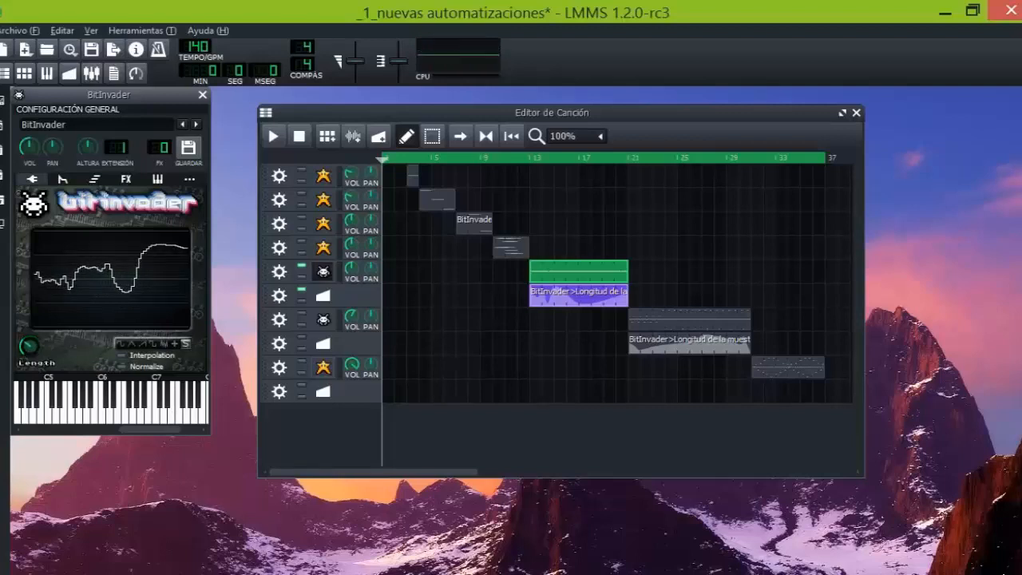
{"action": "mouse_move", "coordinate": [122, 294]}
{"action": "left_mouse_down"}
{"action": "mouse_move", "coordinate": [89, 250]}
{"action": "mouse_move", "coordinate": [72, 264]}
{"action": "mouse_move", "coordinate": [57, 316]}
{"action": "left_mouse_up"}
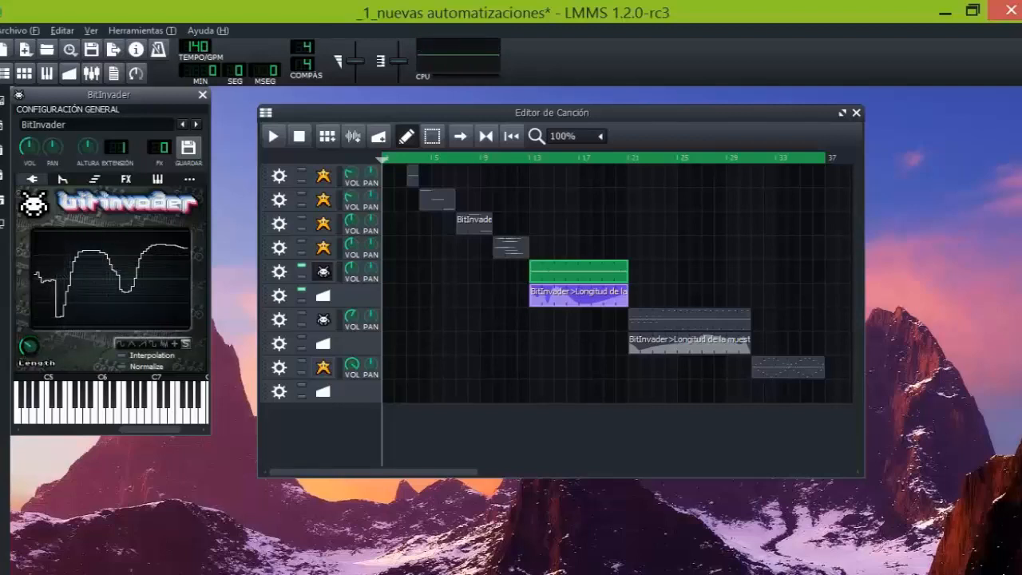
{"action": "mouse_move", "coordinate": [32, 351]}
{"action": "left_mouse_down"}
{"action": "mouse_move", "coordinate": [32, 309]}
{"action": "mouse_move", "coordinate": [32, 352]}
{"action": "left_mouse_up"}
{"action": "mouse_move", "coordinate": [52, 276]}
{"action": "left_mouse_down"}
{"action": "mouse_move", "coordinate": [52, 319]}
{"action": "mouse_move", "coordinate": [25, 345]}
{"action": "mouse_move", "coordinate": [26, 319]}
{"action": "left_mouse_up"}
{"action": "left_click_drag", "start_coordinate": [54, 276], "coordinate": [62, 278]}
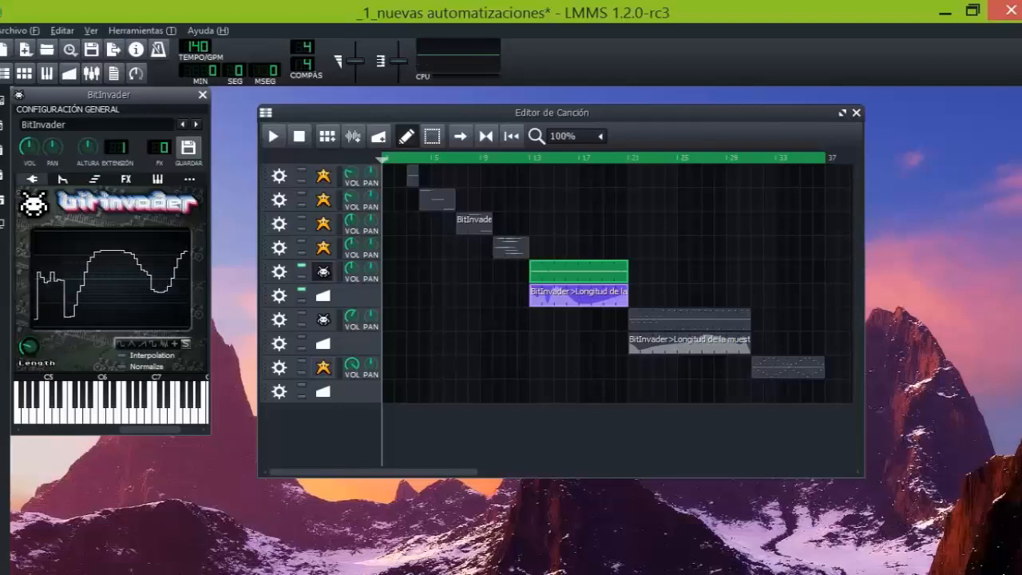
- Raise BitInvader's Length and cut narrow, deep dips into the first half of the waveform
{"action": "left_click_drag", "start_coordinate": [28, 350], "coordinate": [32, 330]}
{"action": "left_click", "coordinate": [97, 294]}
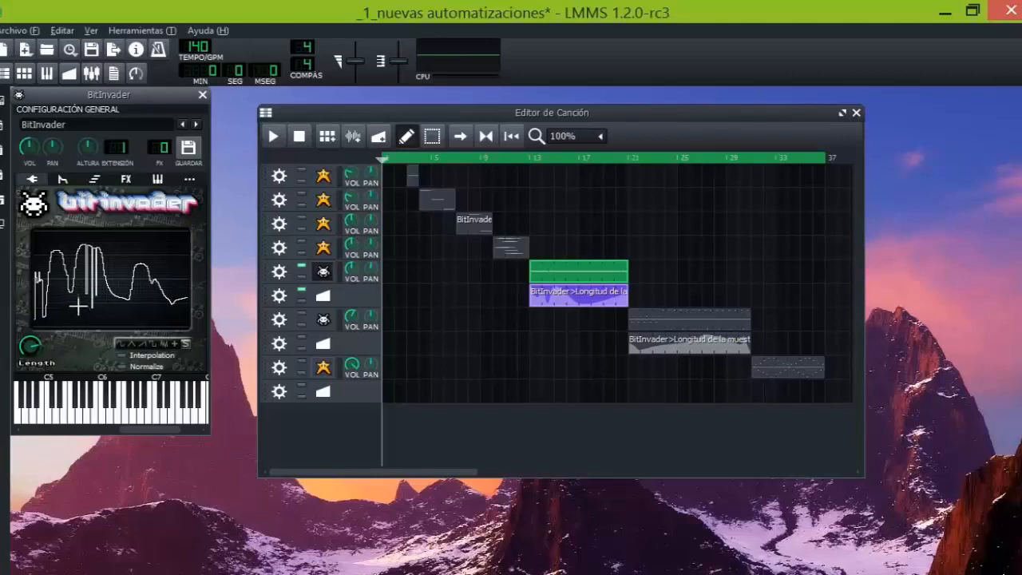
{"action": "left_click_drag", "start_coordinate": [77, 307], "coordinate": [79, 307]}
{"action": "left_click_drag", "start_coordinate": [30, 340], "coordinate": [29, 349]}
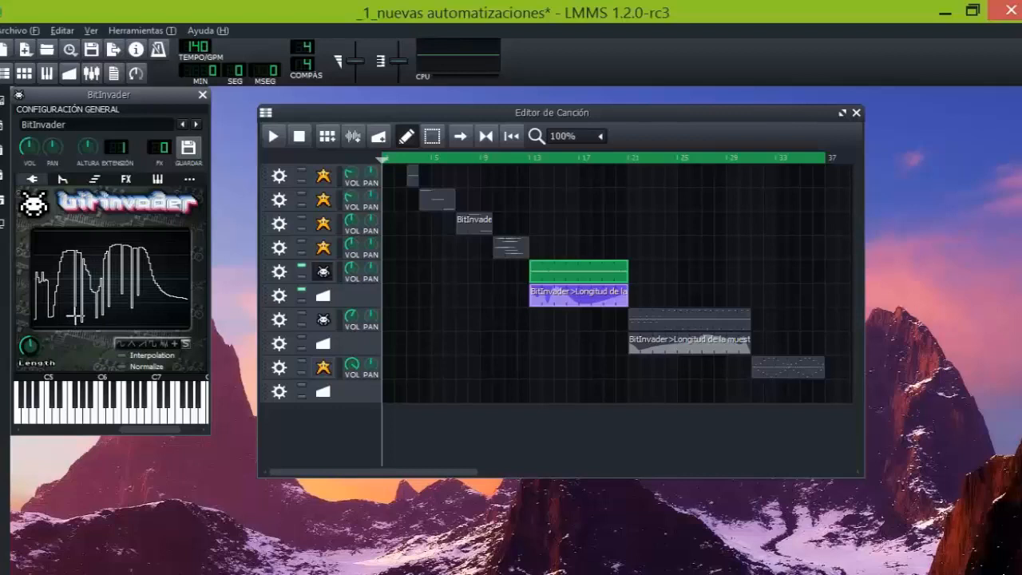
- Smooth the spiky BitInvader waveform and vary the Length to compare its stretched and compressed shapes
{"action": "left_click_drag", "start_coordinate": [29, 349], "coordinate": [30, 340]}
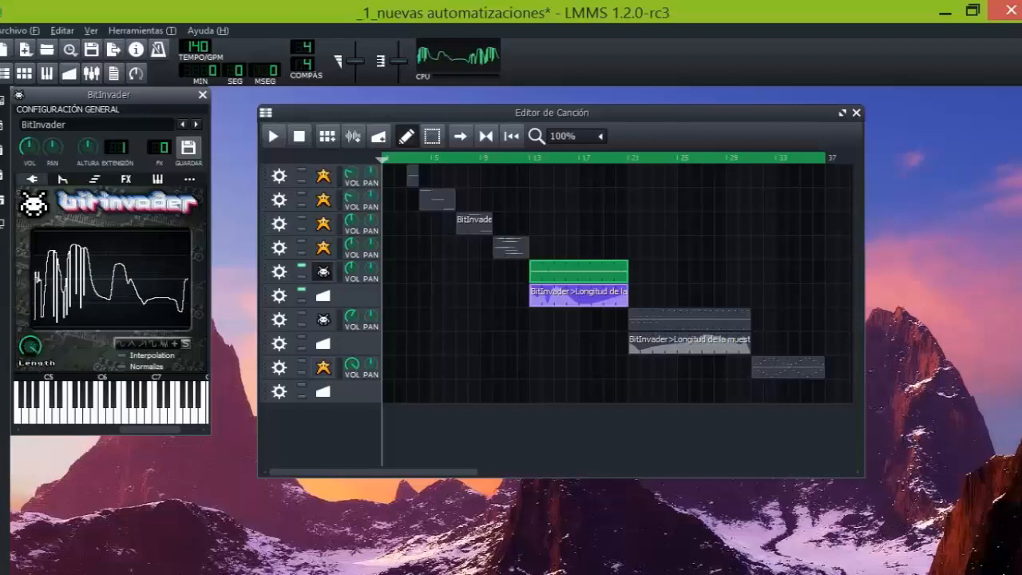
{"action": "left_click", "coordinate": [184, 347]}
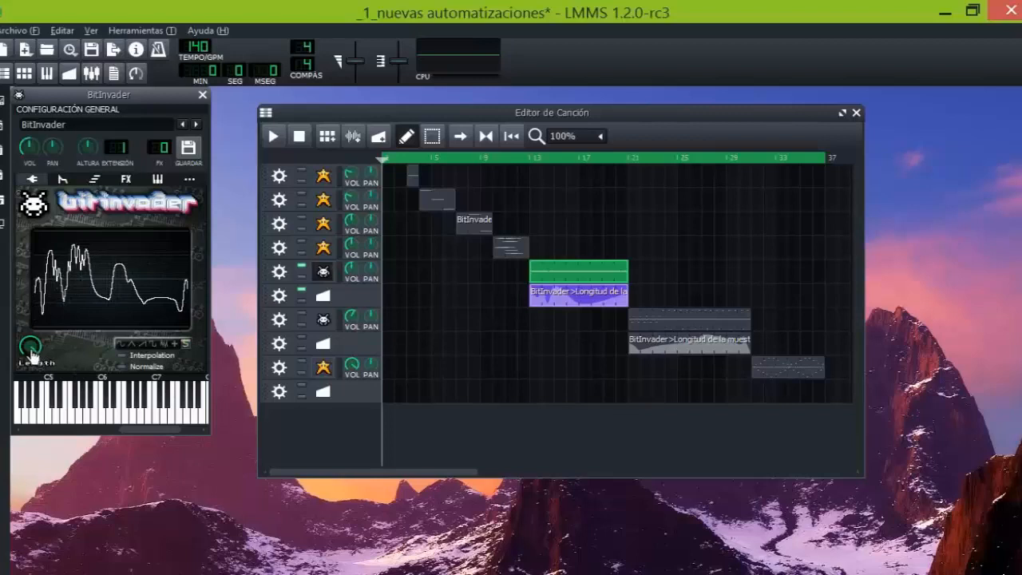
{"action": "mouse_move", "coordinate": [31, 351]}
{"action": "left_mouse_down"}
{"action": "mouse_move", "coordinate": [29, 362]}
{"action": "mouse_move", "coordinate": [28, 339]}
{"action": "left_mouse_up"}
{"action": "left_click_drag", "start_coordinate": [97, 300], "coordinate": [110, 288]}
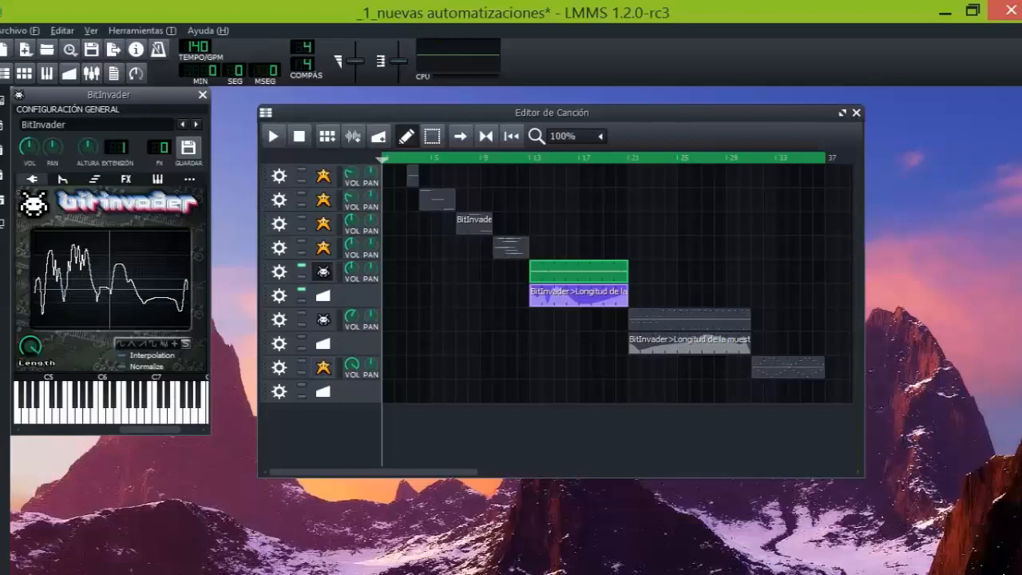
{"action": "left_click_drag", "start_coordinate": [30, 345], "coordinate": [29, 353]}
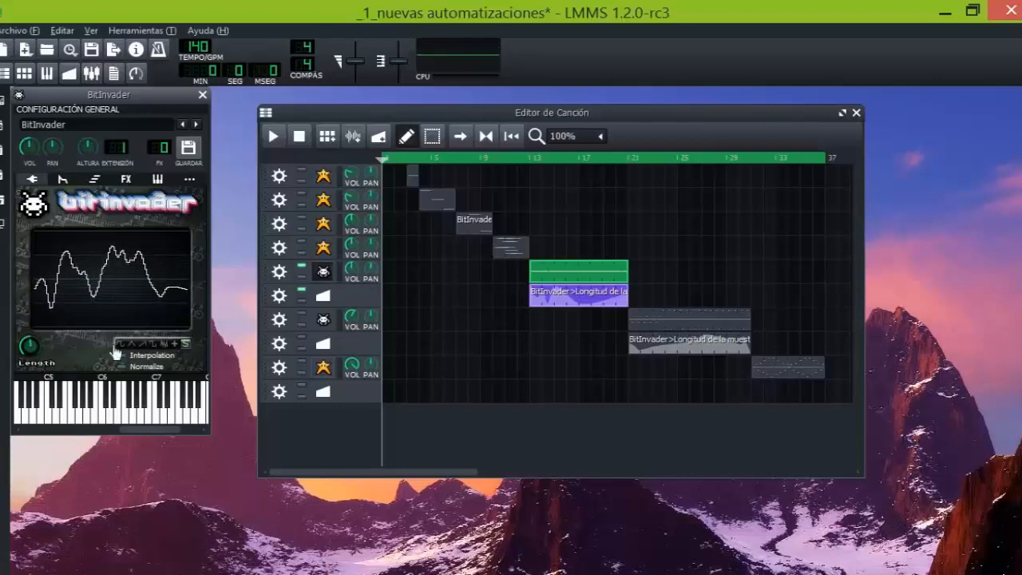
{"action": "mouse_move", "coordinate": [33, 355]}
{"action": "left_mouse_down"}
{"action": "mouse_move", "coordinate": [30, 341]}
{"action": "mouse_move", "coordinate": [30, 364]}
{"action": "left_mouse_up"}
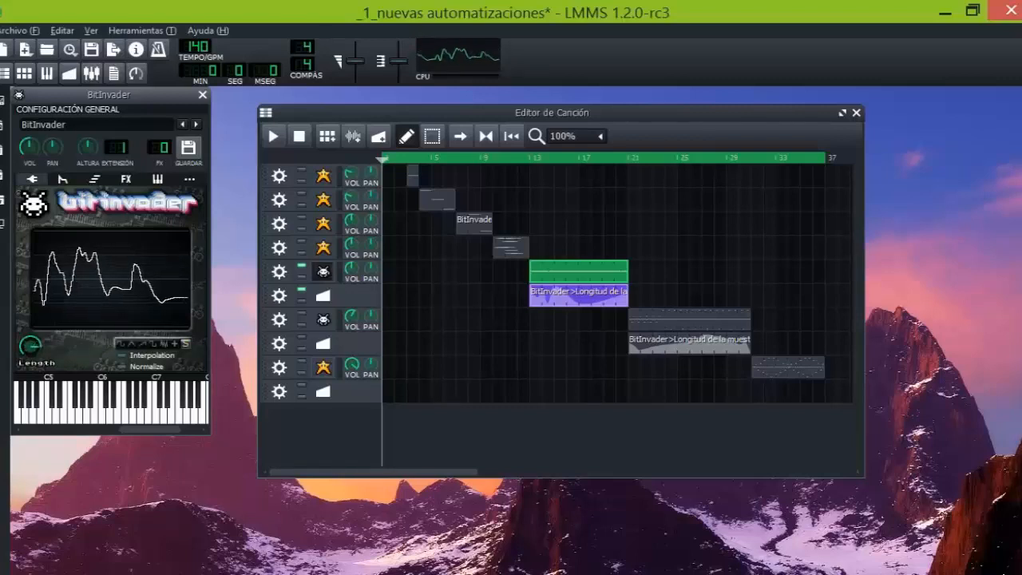
- Replay the song from just before the first BitInvader section to hear the smoothed waveform, and stop it
{"action": "left_click", "coordinate": [518, 157]}
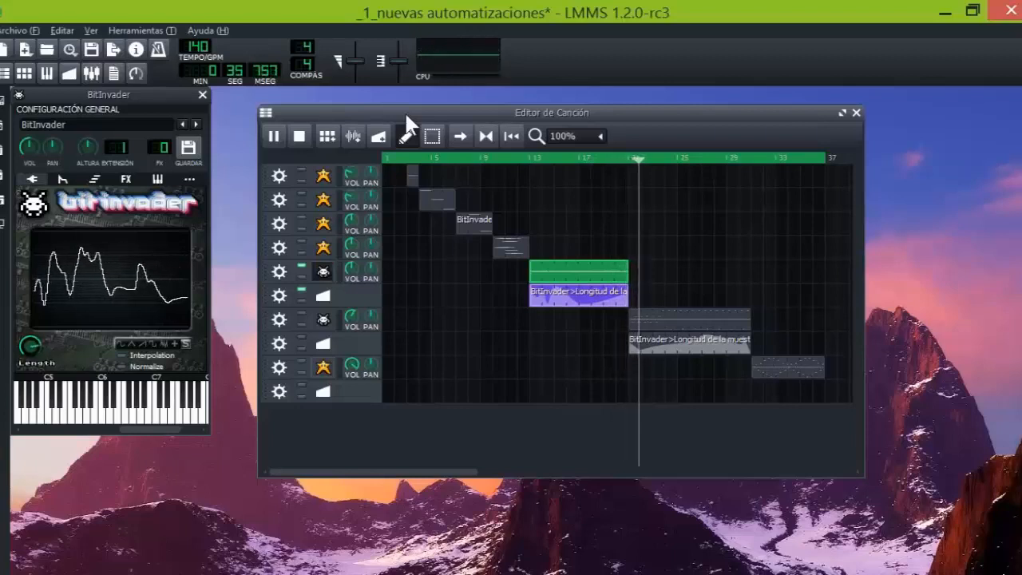
{"action": "left_click", "coordinate": [300, 137]}
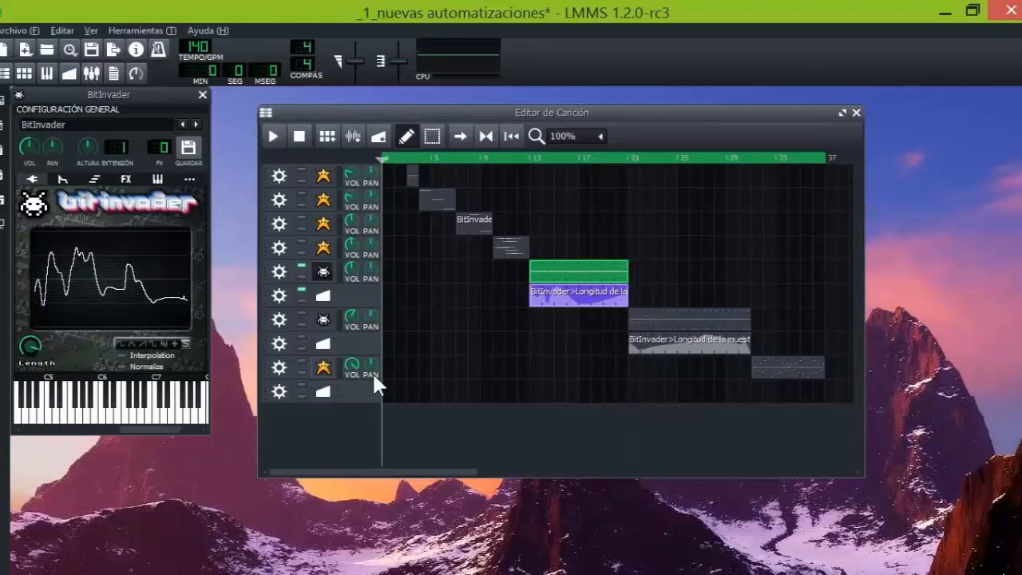
- Unmute the second BitInvader track and its Length automation track, and play the song through both BitInvader sections before stopping it
{"action": "left_click", "coordinate": [303, 317]}
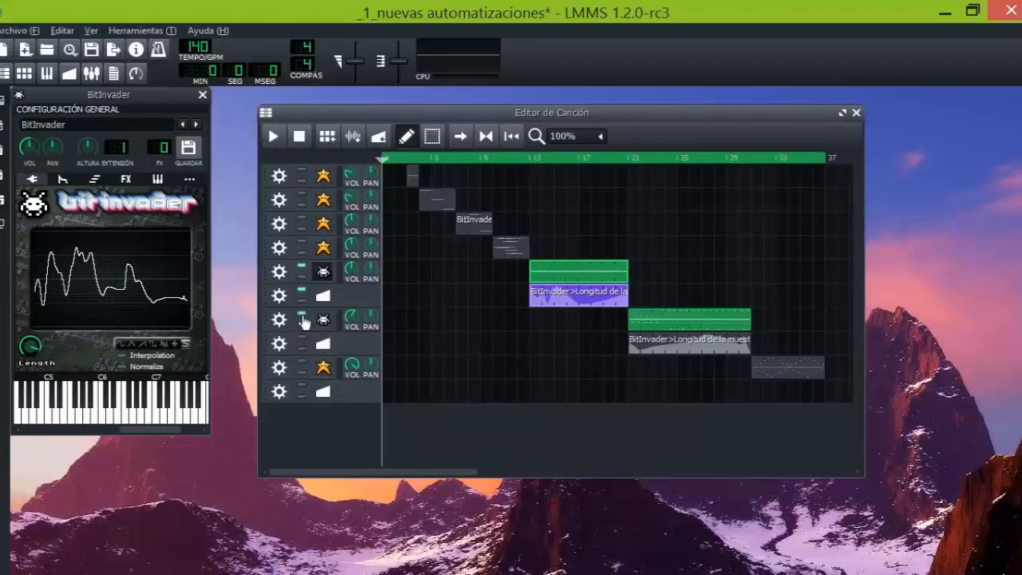
{"action": "left_click", "coordinate": [301, 341]}
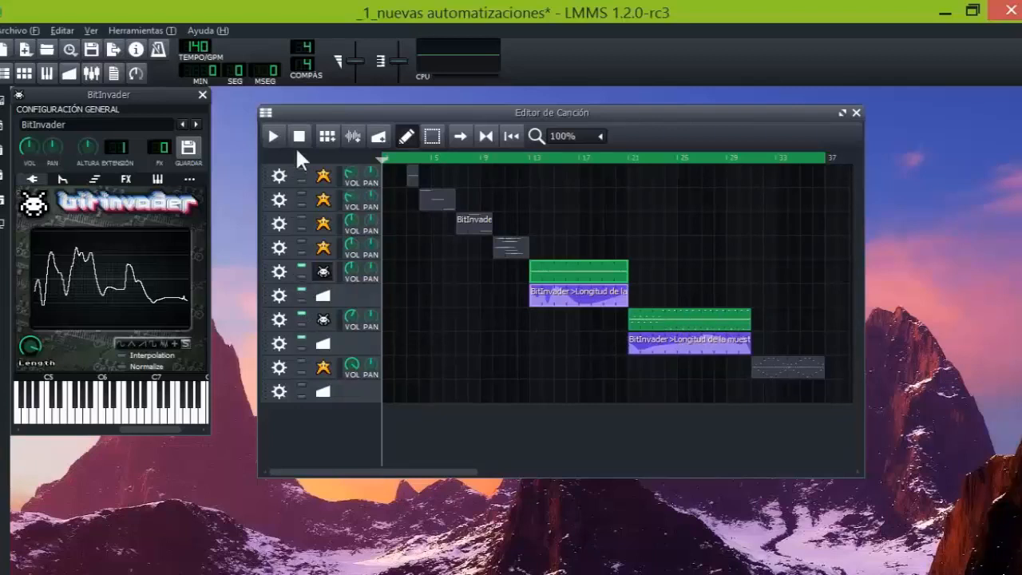
{"action": "left_click", "coordinate": [520, 158]}
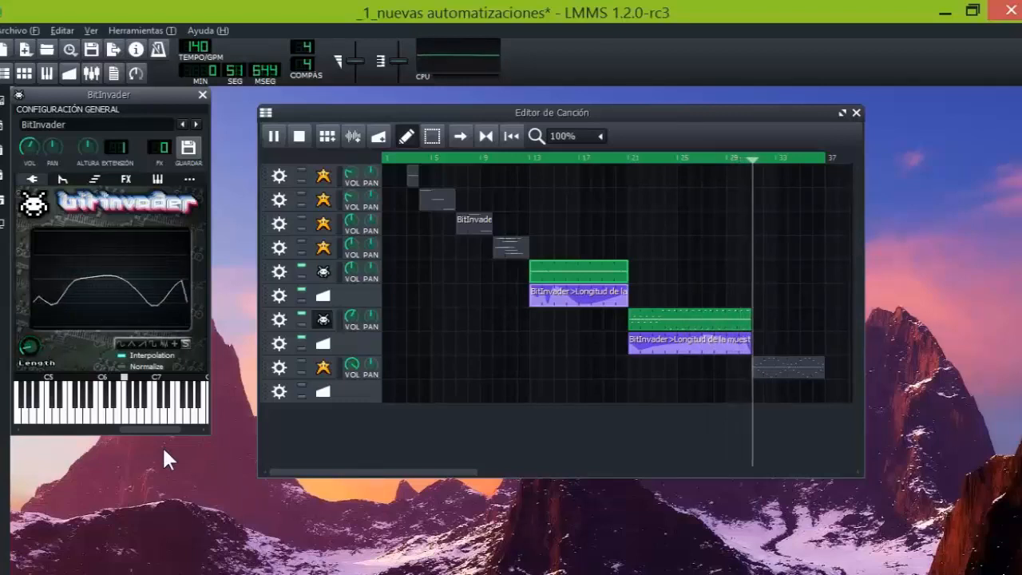
{"action": "left_click", "coordinate": [298, 138]}
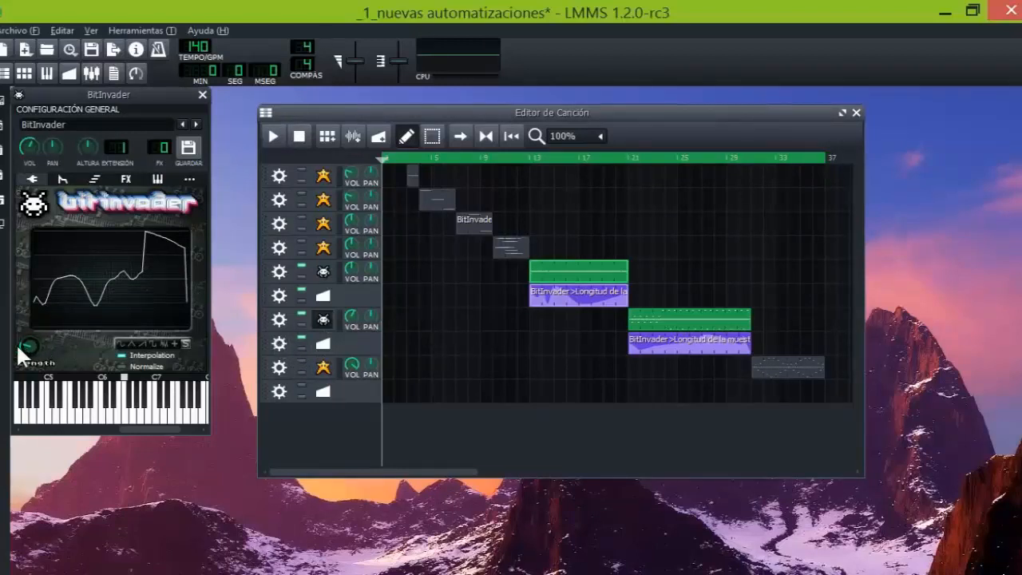
- Try to connect BitInvader's Length to the automation clip below the second BitInvader section
{"action": "left_click_drag", "start_coordinate": [24, 357], "coordinate": [646, 345]}
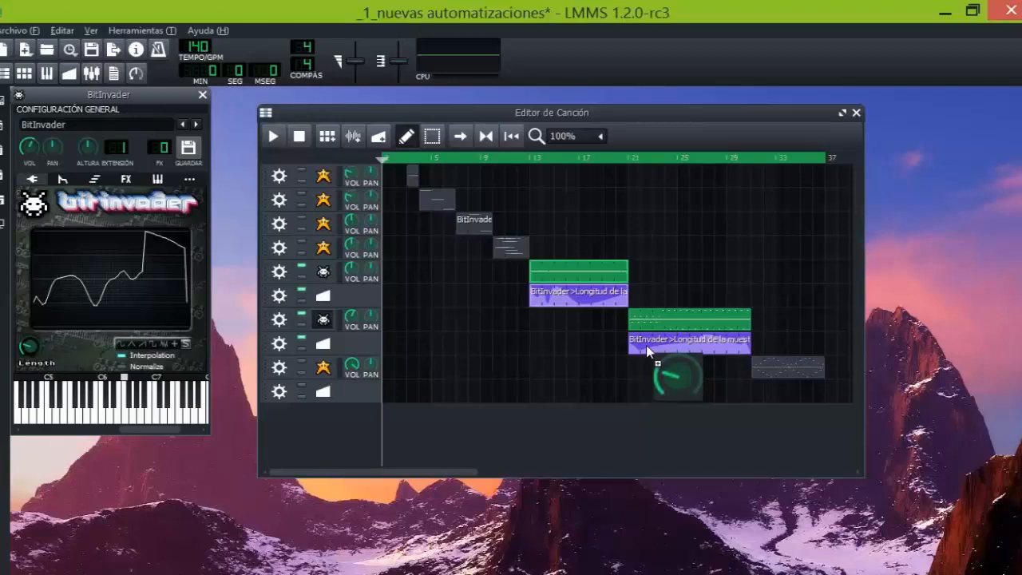
{"action": "left_click_drag", "start_coordinate": [646, 345], "coordinate": [645, 344]}
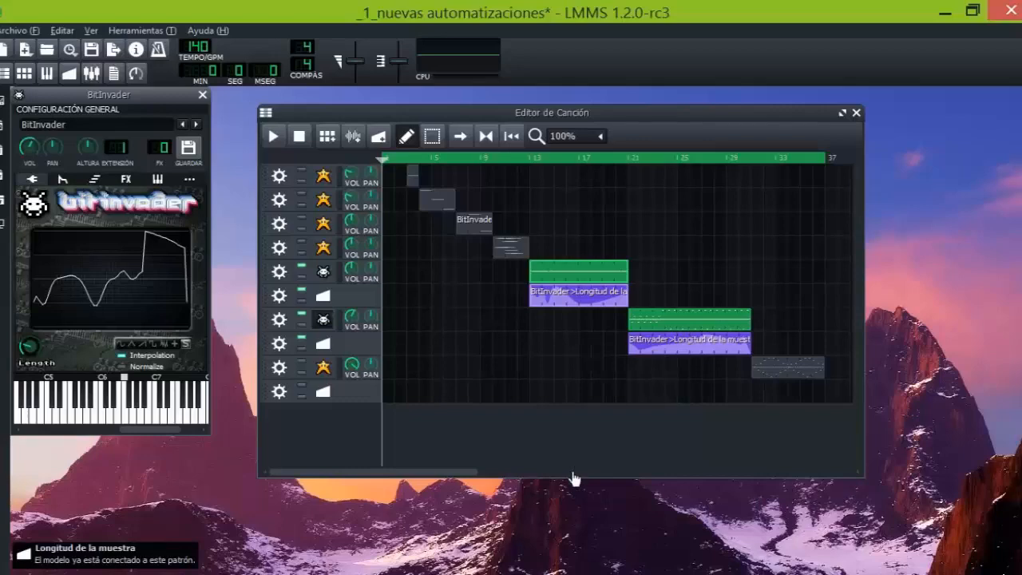